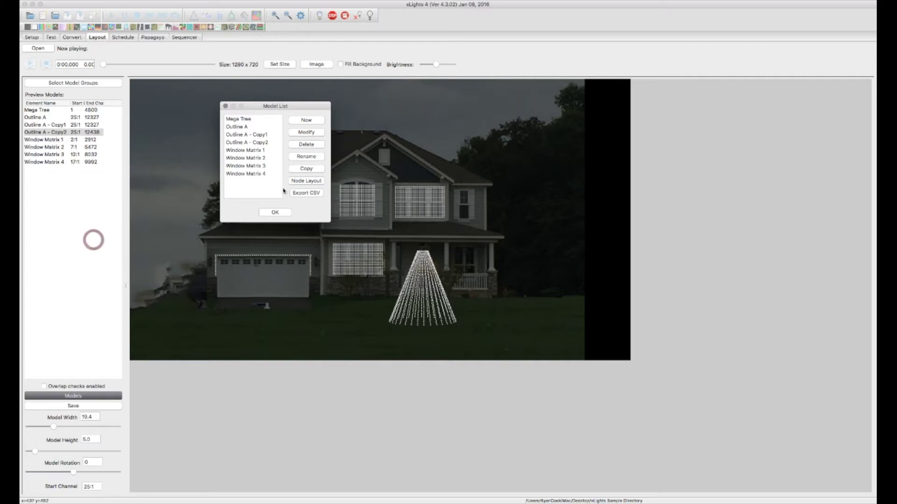
Close the Model List, reopen Models and start a new Tree 360 RGB Nodes model
{"action": "left_click", "coordinate": [225, 106]}
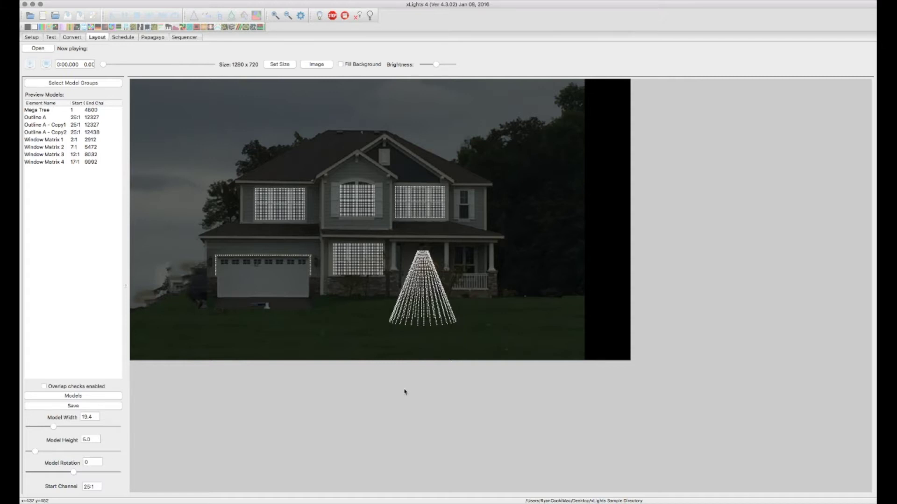
{"action": "left_click", "coordinate": [78, 397]}
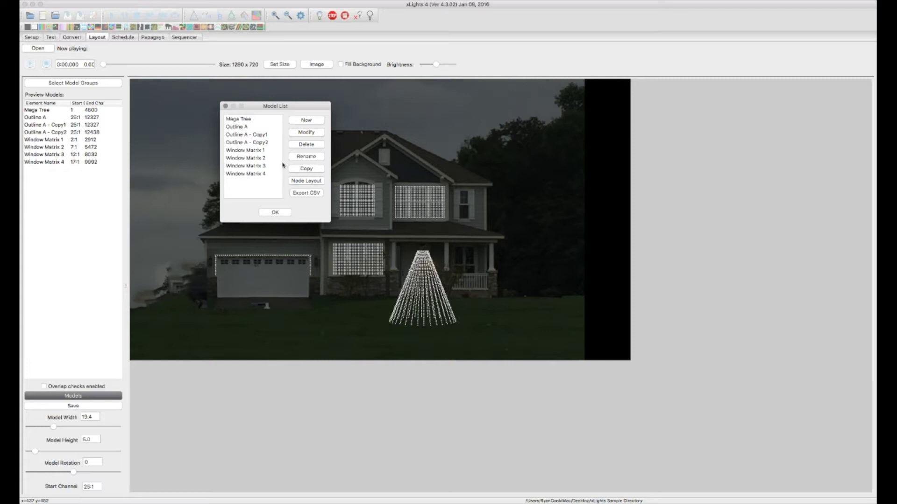
{"action": "left_click", "coordinate": [311, 121]}
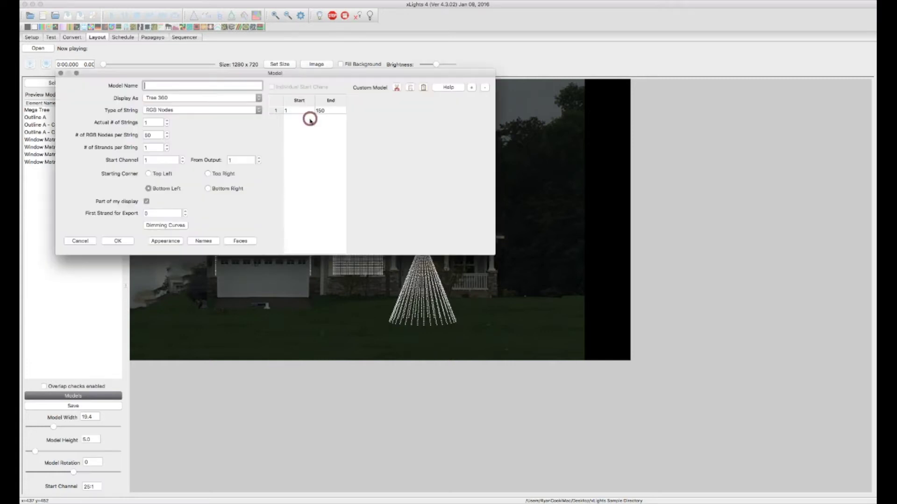
Name the new model 'Snowflake', set Display As to Custom, and enlarge the form
{"action": "type", "text": "Snowflake"}
{"action": "left_click", "coordinate": [193, 97]}
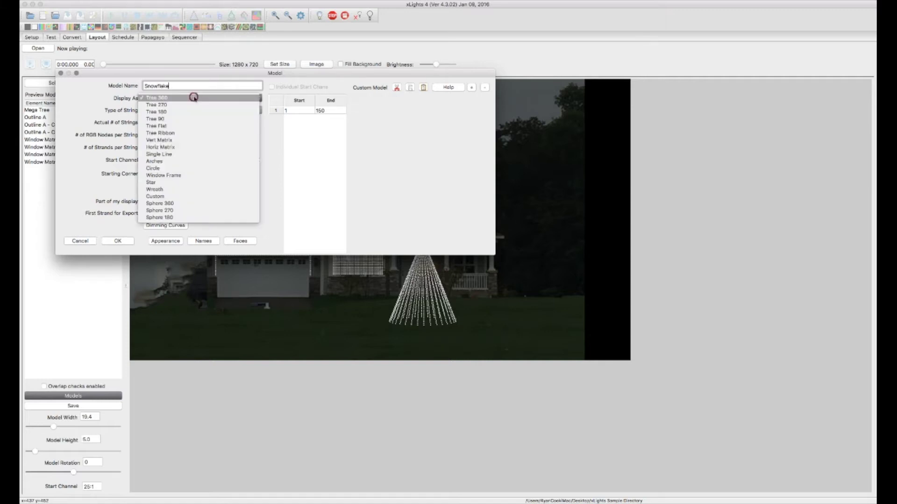
{"action": "left_click", "coordinate": [203, 197]}
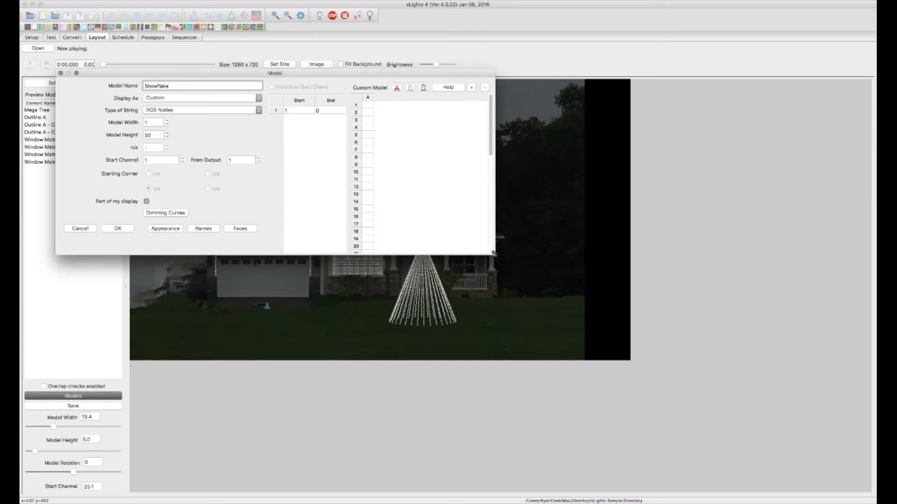
{"action": "left_click_drag", "start_coordinate": [493, 253], "coordinate": [701, 403]}
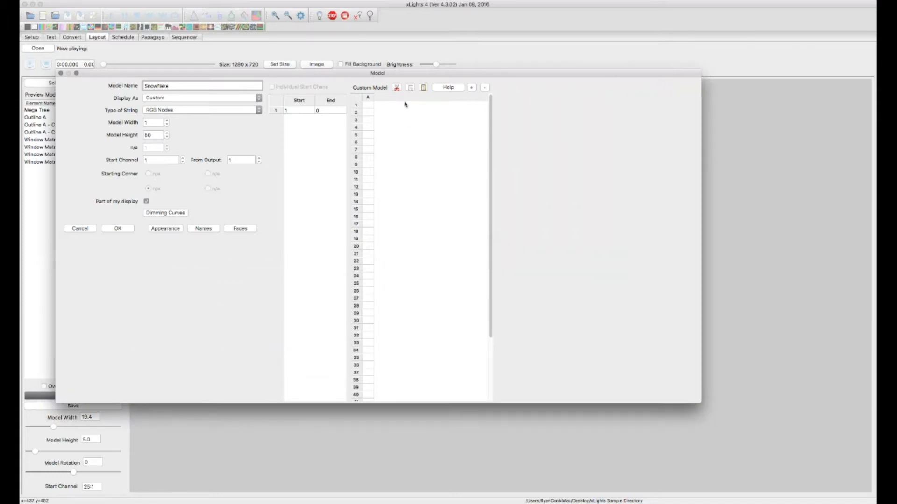
Keep RGB Nodes as the string type and set the model width to 50
{"action": "left_click", "coordinate": [164, 111]}
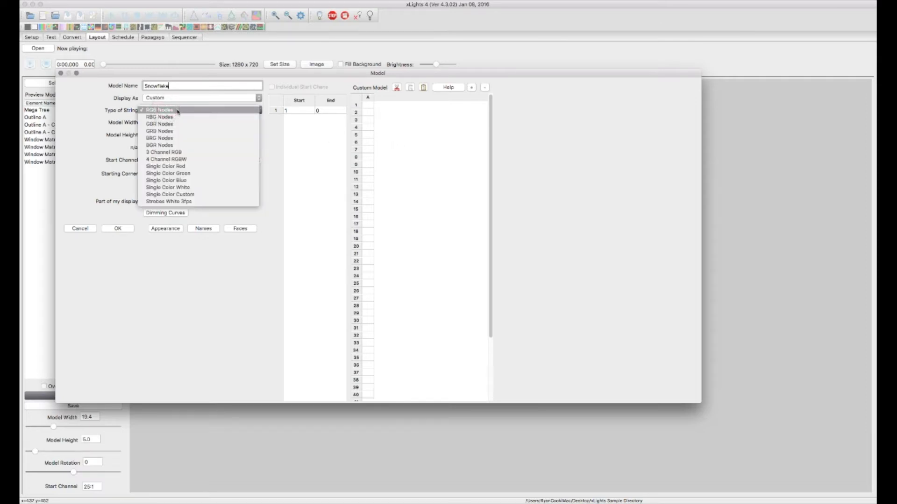
{"action": "left_click", "coordinate": [178, 111]}
{"action": "left_click", "coordinate": [157, 122]}
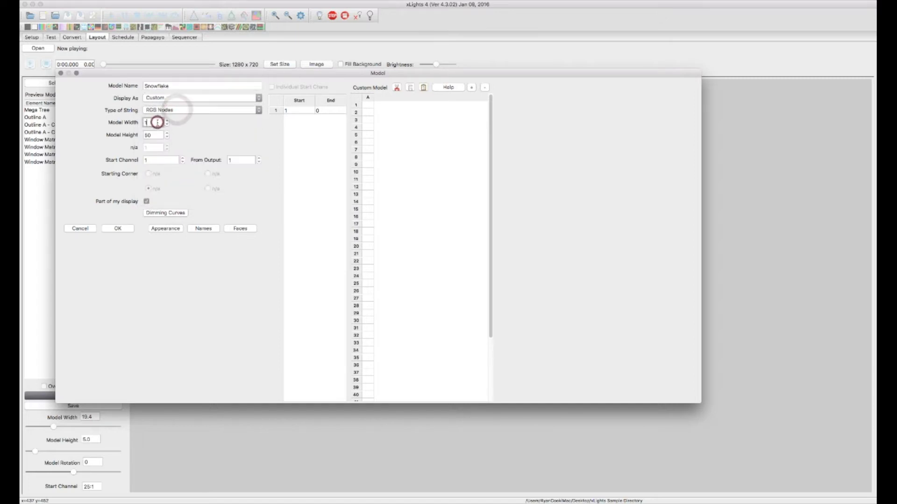
{"action": "left_click", "coordinate": [157, 122]}
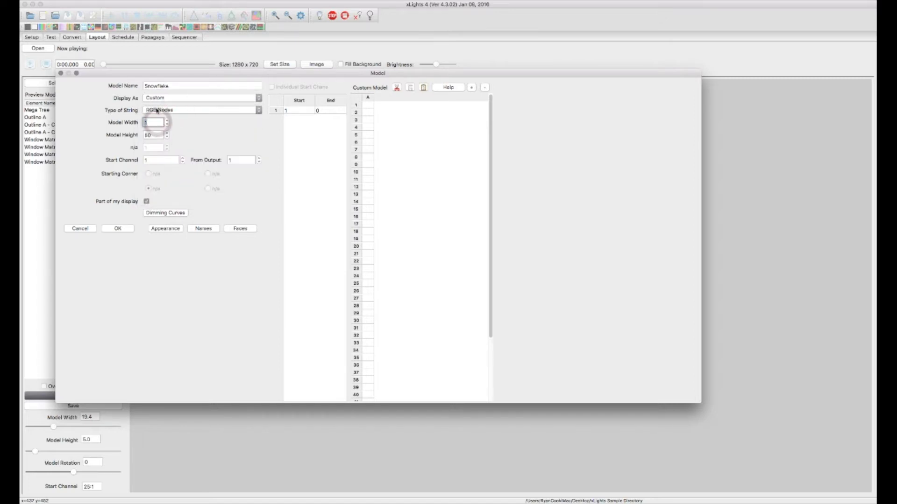
{"action": "type", "text": "50"}
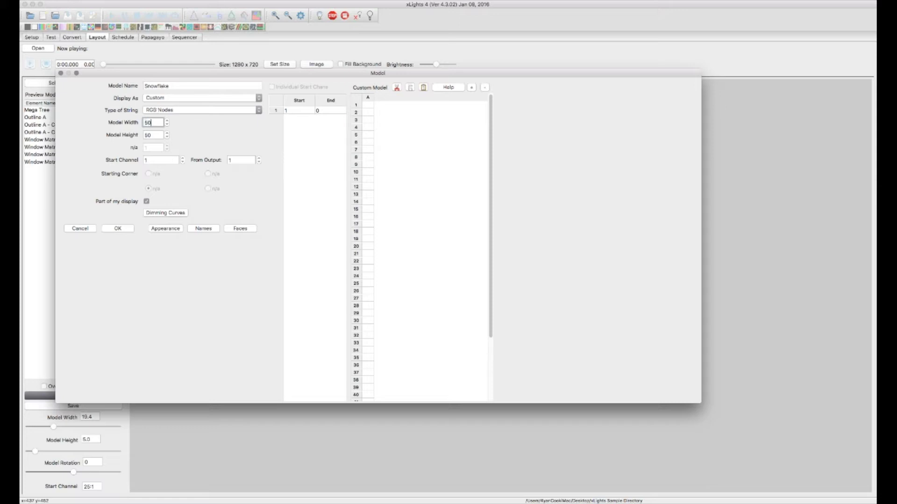
{"action": "key", "text": "Tab"}
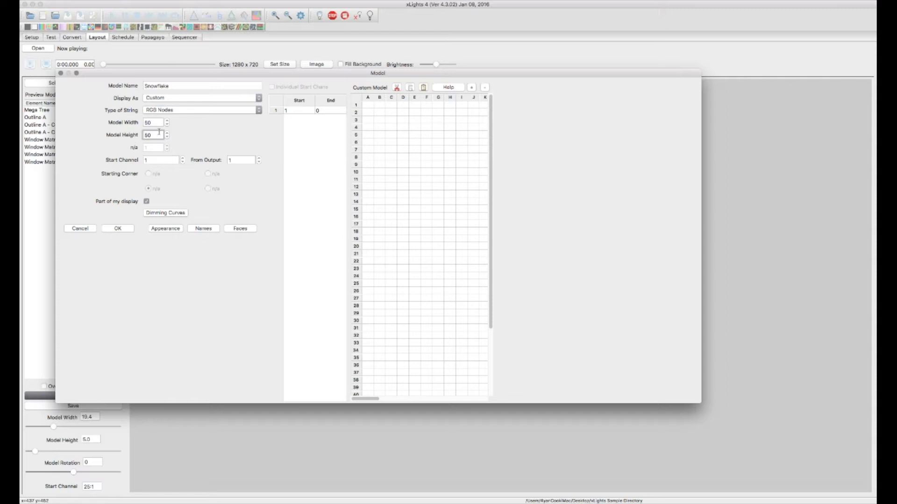
Set the start channel to output 30 (30:1) and bring up the snowflake layout workbook
{"action": "left_click", "coordinate": [165, 160]}
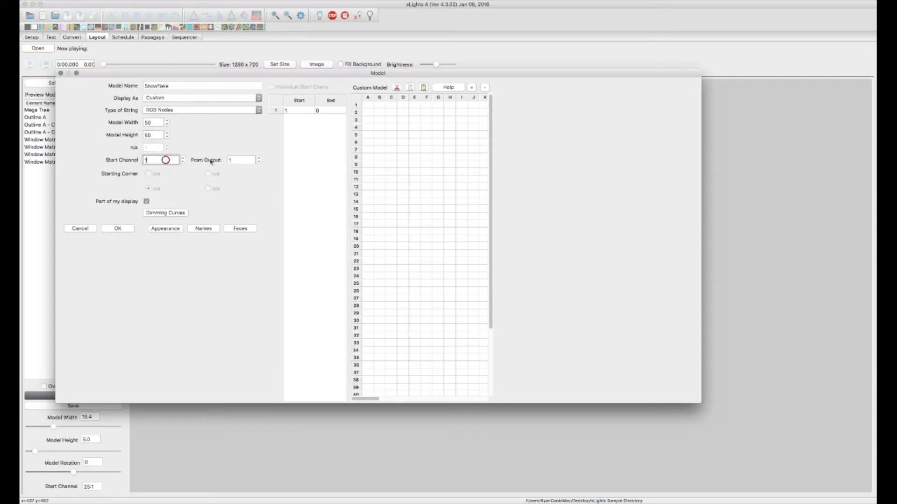
{"action": "double_click", "coordinate": [240, 160]}
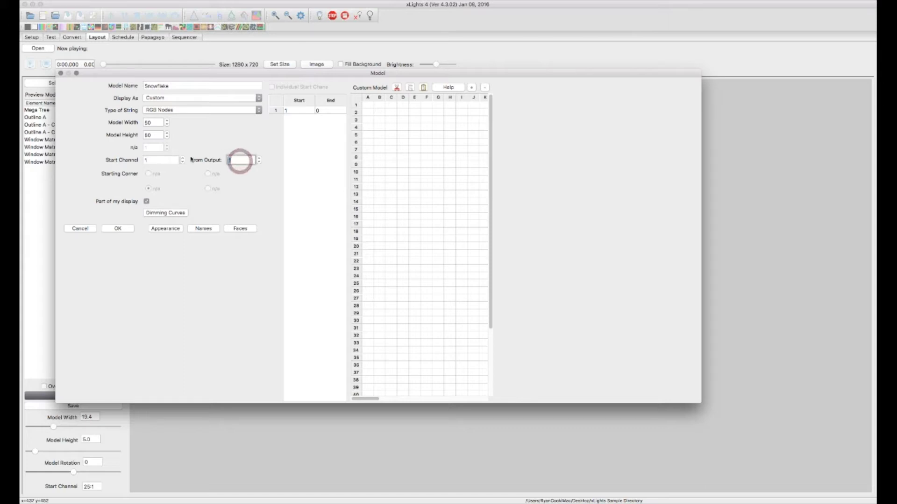
{"action": "type", "text": "30"}
{"action": "left_click", "coordinate": [156, 159]}
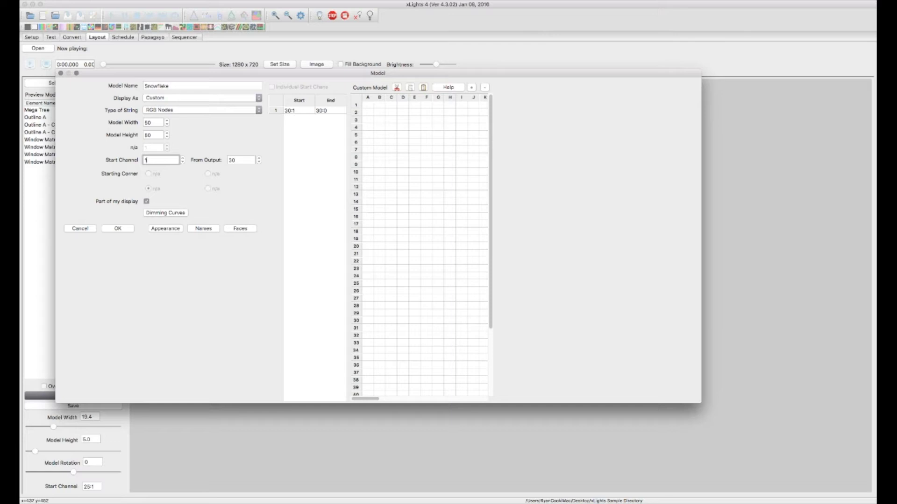
{"action": "key", "text": "super+Tab"}
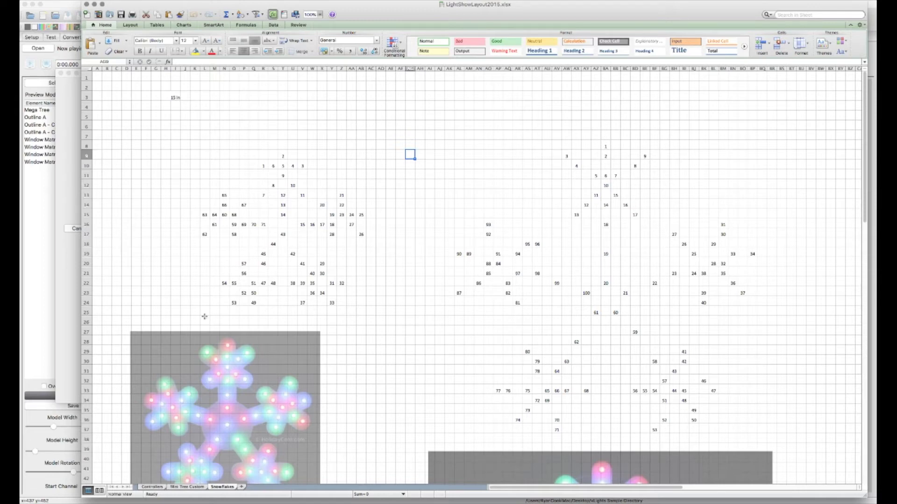
Move the small and large snowflake pictures off the node-number cells on the Snowflakes sheet
{"action": "left_click", "coordinate": [235, 361]}
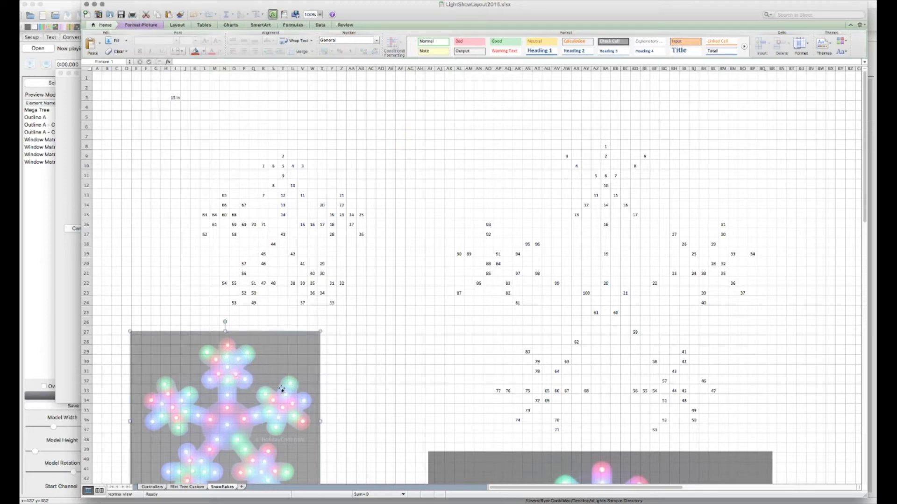
{"action": "left_click_drag", "start_coordinate": [269, 409], "coordinate": [326, 218]}
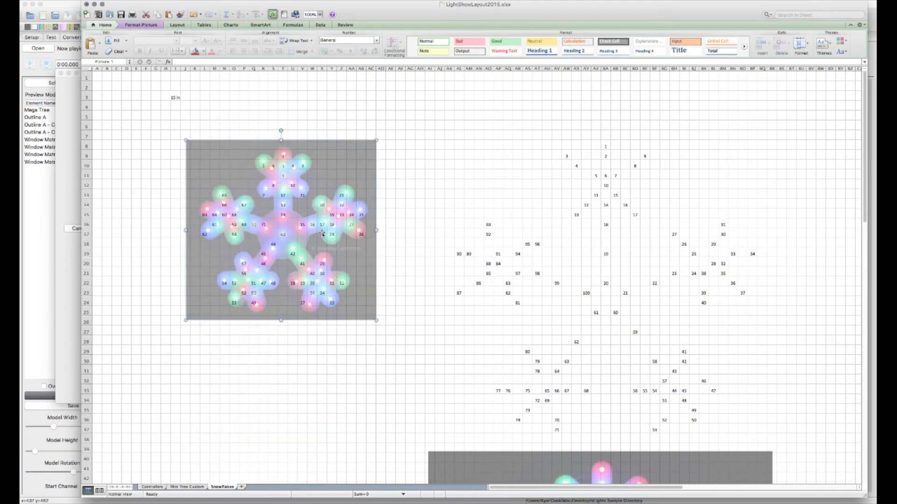
{"action": "left_click", "coordinate": [323, 371]}
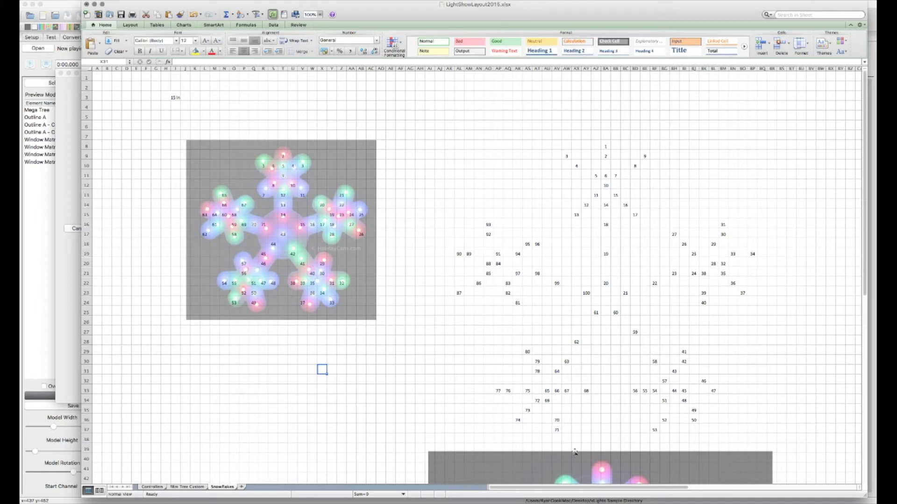
{"action": "left_click_drag", "start_coordinate": [575, 453], "coordinate": [593, 141]}
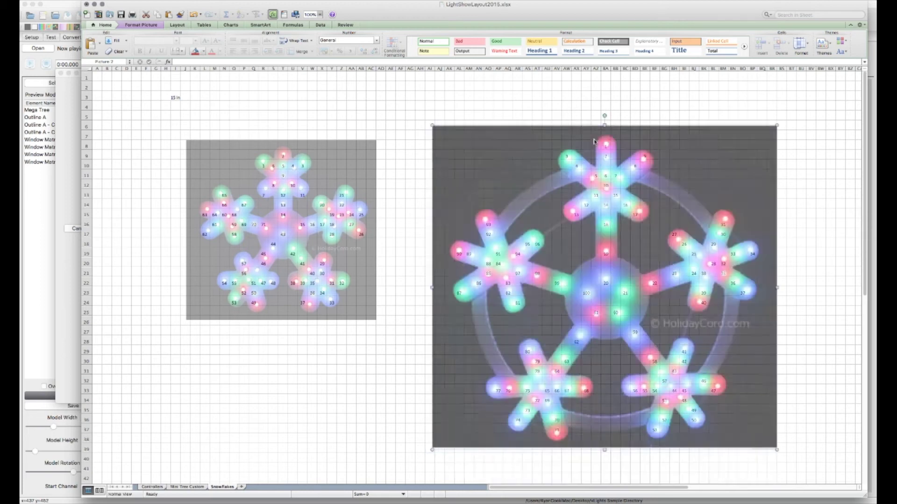
{"action": "left_click", "coordinate": [550, 75]}
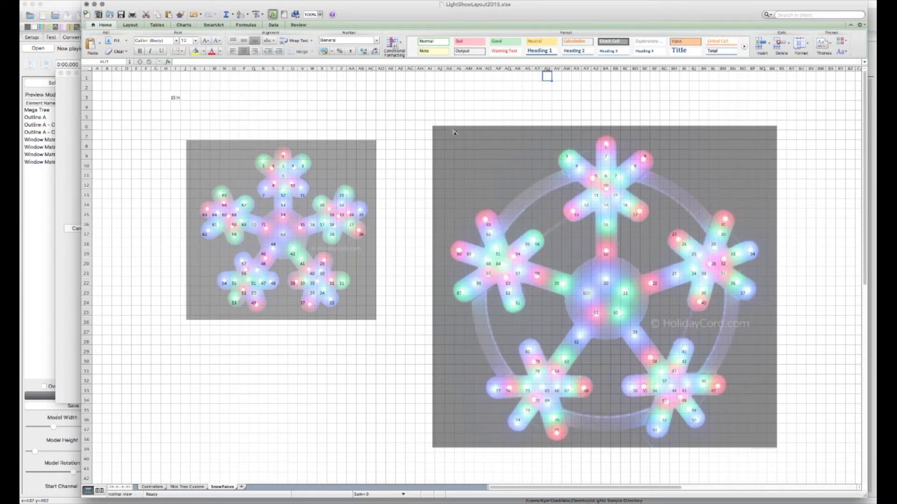
{"action": "left_click", "coordinate": [337, 154]}
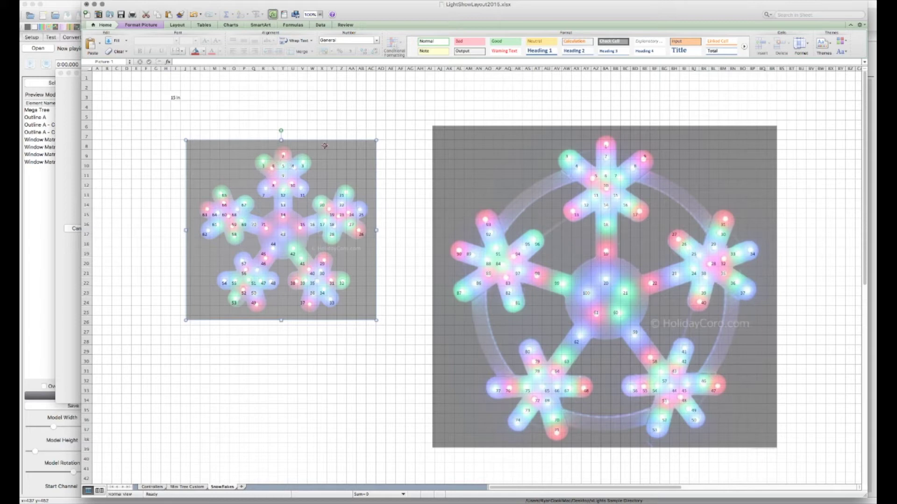
{"action": "left_click_drag", "start_coordinate": [325, 146], "coordinate": [319, 363]}
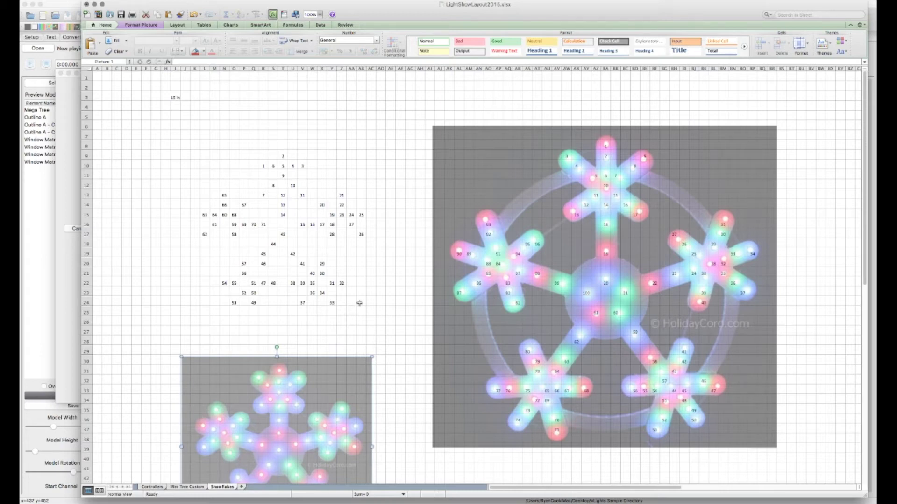
Copy the small snowflake's node-number cells and return to xLights
{"action": "left_click_drag", "start_coordinate": [361, 303], "coordinate": [204, 156]}
{"action": "key", "text": "super+c"}
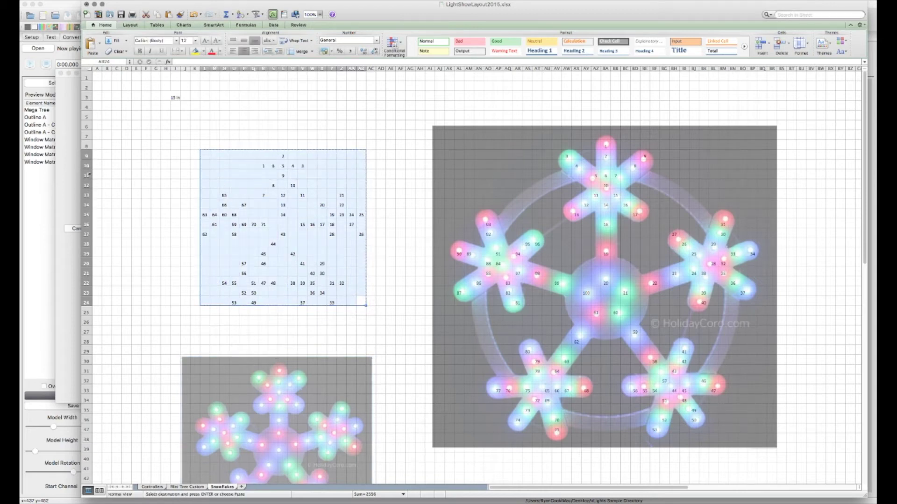
{"action": "left_click", "coordinate": [65, 170]}
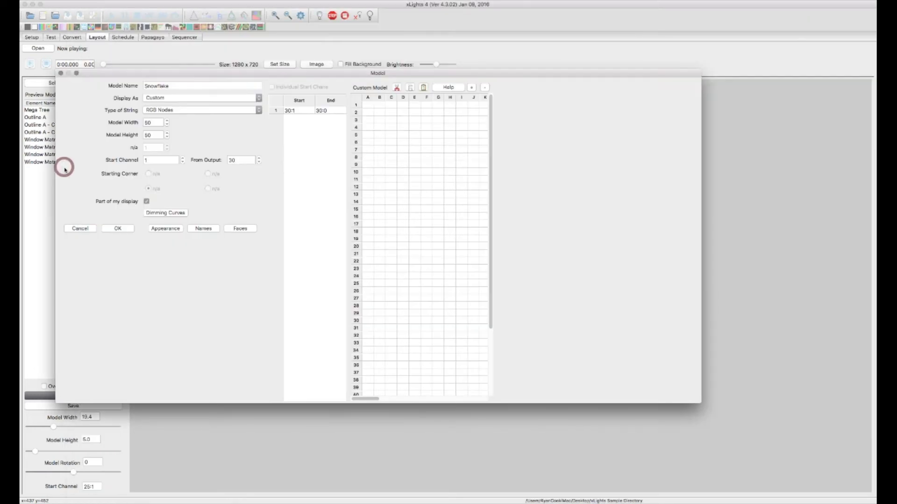
Paste the copied node numbers into the custom grid starting at cell A1
{"action": "left_click", "coordinate": [369, 105]}
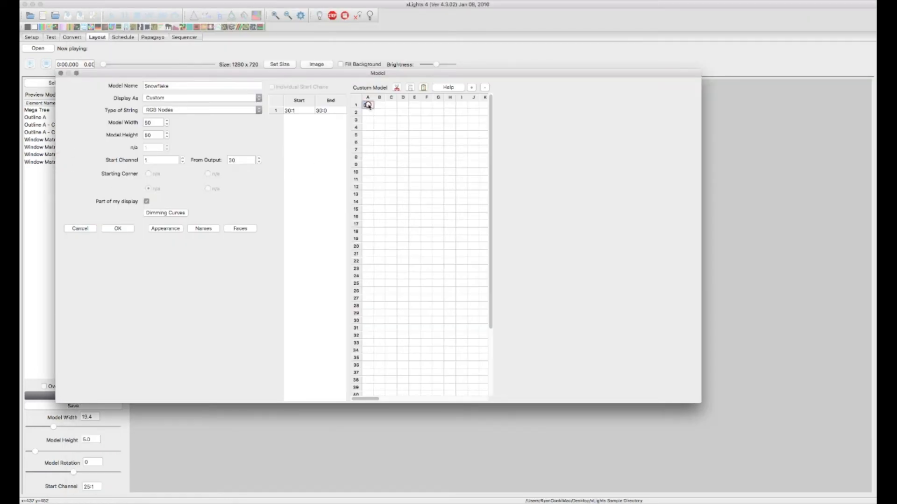
{"action": "left_click", "coordinate": [423, 88]}
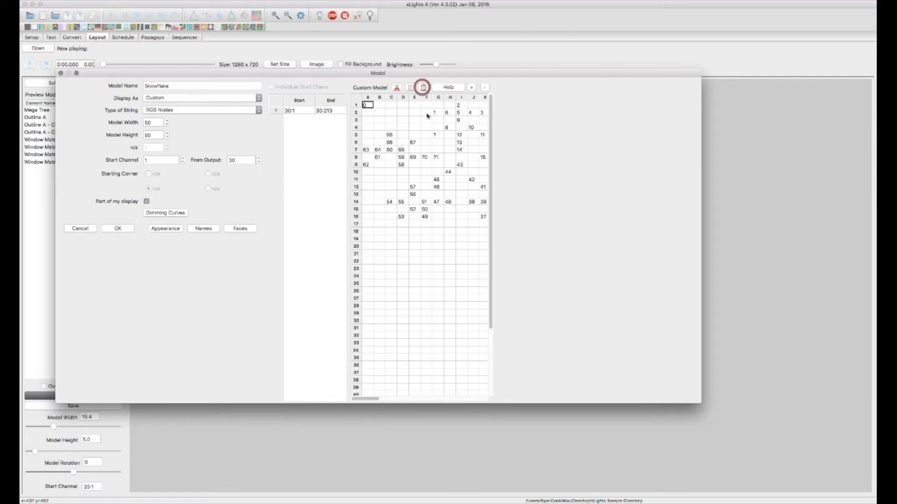
{"action": "mouse_move", "coordinate": [366, 398]}
{"action": "left_mouse_down"}
{"action": "mouse_move", "coordinate": [396, 400]}
{"action": "mouse_move", "coordinate": [362, 400]}
{"action": "left_mouse_up"}
{"action": "mouse_move", "coordinate": [376, 254]}
{"action": "left_mouse_down"}
{"action": "mouse_move", "coordinate": [447, 338]}
{"action": "mouse_move", "coordinate": [466, 346]}
{"action": "left_mouse_up"}
{"action": "left_click", "coordinate": [470, 370]}
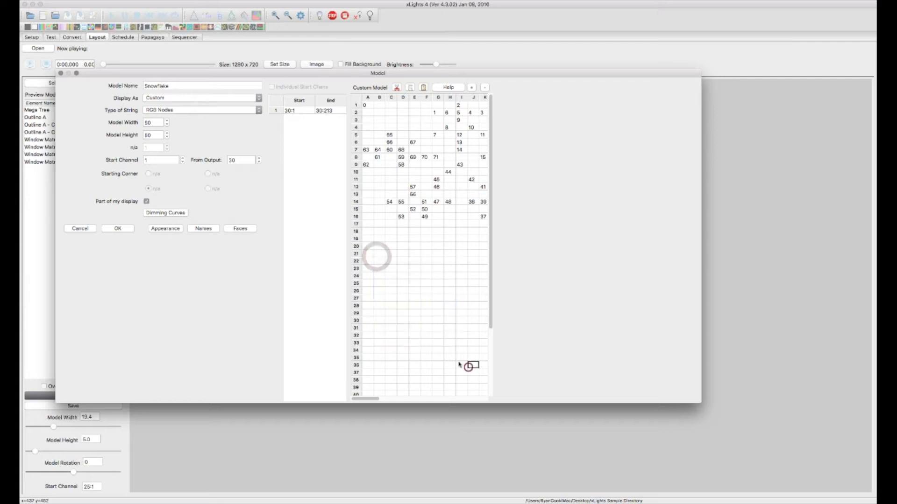
{"action": "mouse_move", "coordinate": [368, 399]}
{"action": "left_mouse_down"}
{"action": "mouse_move", "coordinate": [398, 400]}
{"action": "mouse_move", "coordinate": [363, 400]}
{"action": "left_mouse_up"}
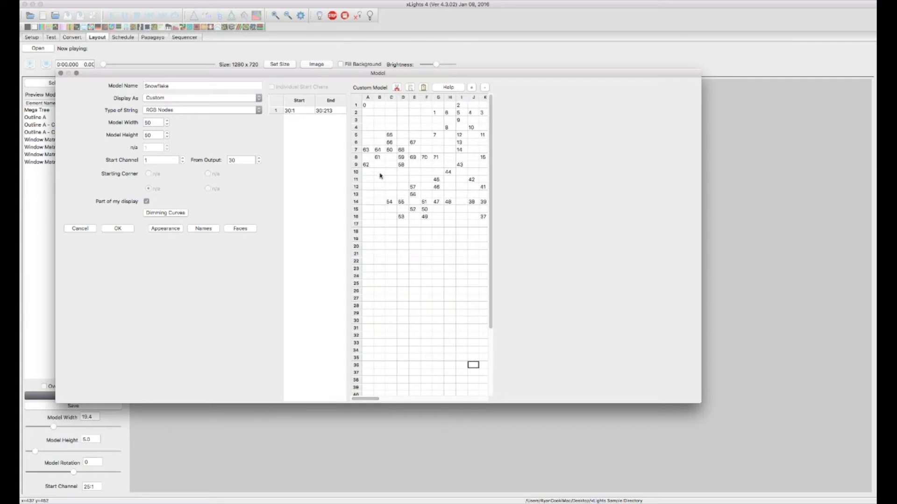
Set the Snowflake model width to 17 and height to 16
{"action": "double_click", "coordinate": [148, 122]}
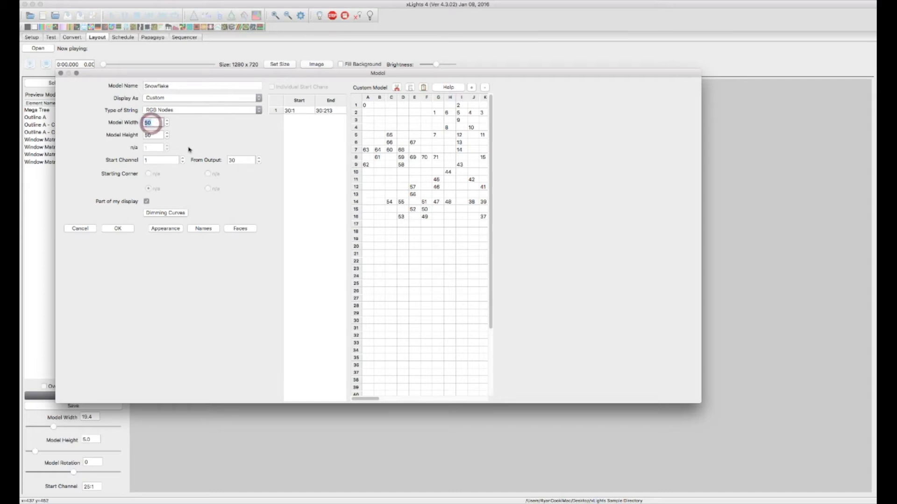
{"action": "left_click", "coordinate": [154, 135]}
{"action": "left_click", "coordinate": [155, 122]}
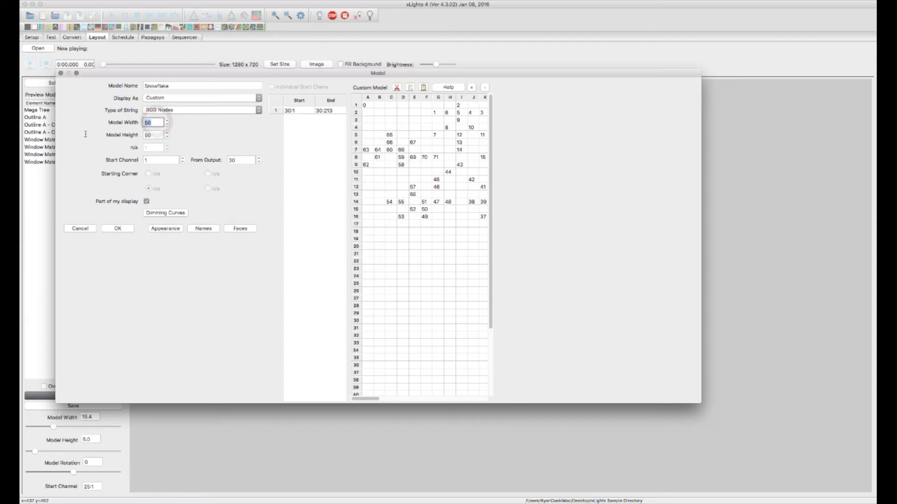
{"action": "type", "text": "17"}
{"action": "double_click", "coordinate": [159, 135]}
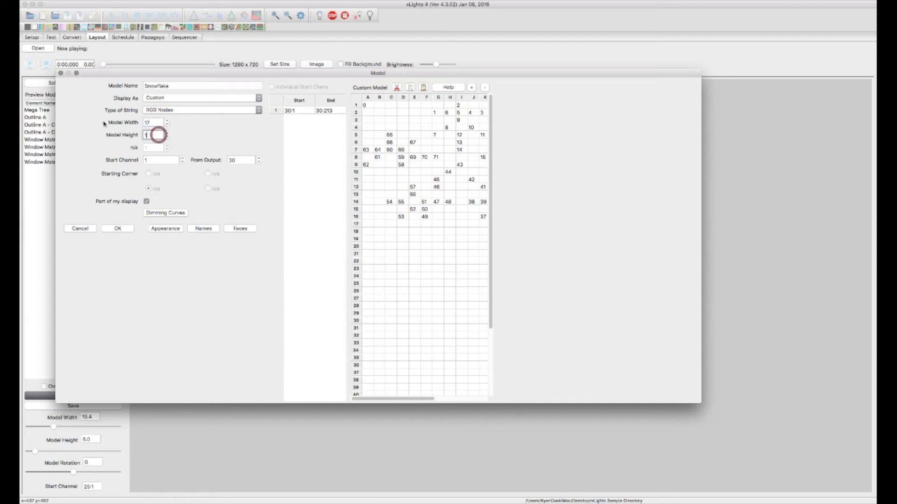
{"action": "type", "text": "16"}
{"action": "left_click", "coordinate": [155, 121]}
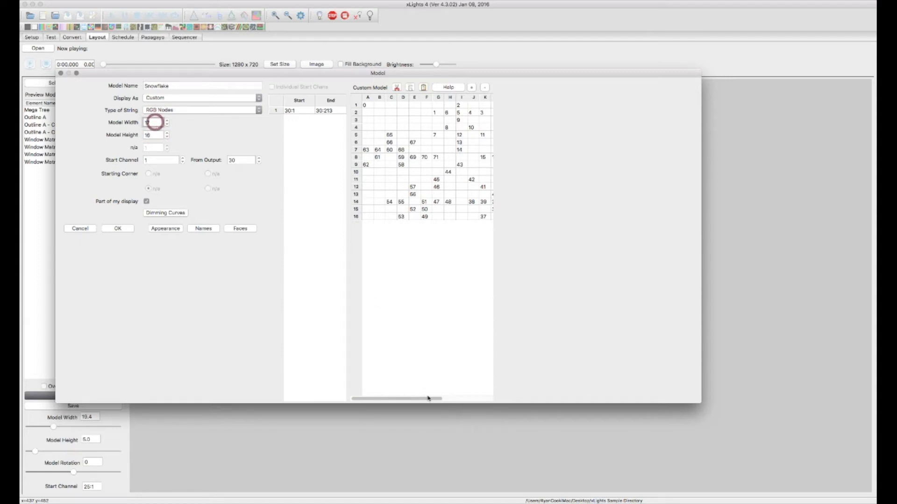
{"action": "mouse_move", "coordinate": [403, 399]}
{"action": "left_mouse_down"}
{"action": "mouse_move", "coordinate": [442, 398]}
{"action": "mouse_move", "coordinate": [404, 399]}
{"action": "left_mouse_up"}
Confirm start channel 30:1, save the Snowflake model and close the Model List
{"action": "left_click", "coordinate": [289, 112]}
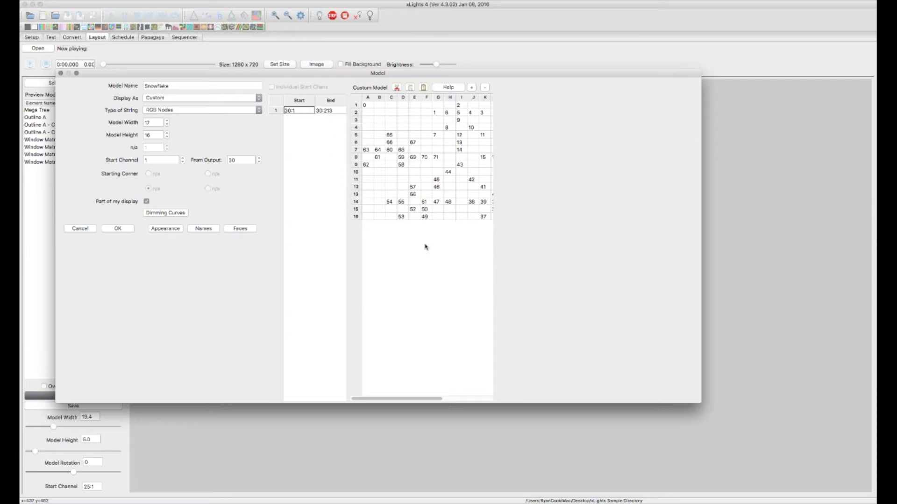
{"action": "left_click", "coordinate": [122, 229]}
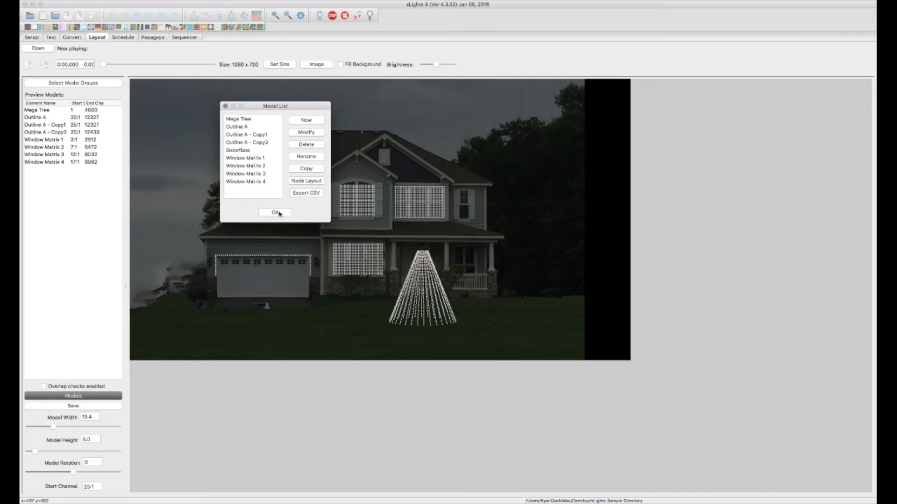
{"action": "left_click", "coordinate": [275, 212]}
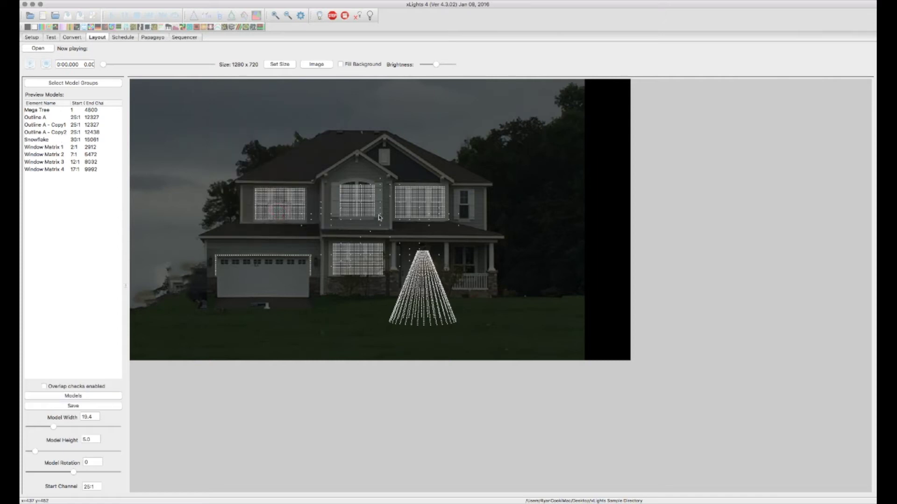
Place the Snowflake over the front gable and shrink it to 3.1 by 5.1
{"action": "left_click_drag", "start_coordinate": [381, 222], "coordinate": [540, 118]}
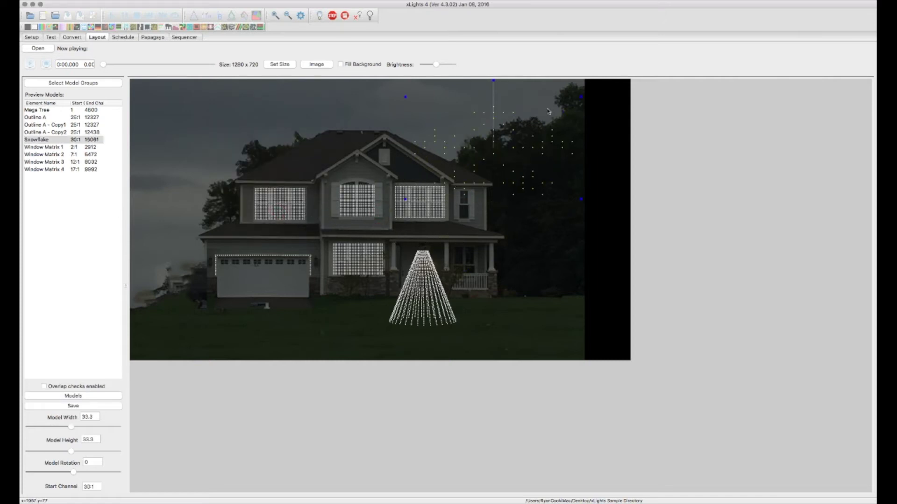
{"action": "left_click_drag", "start_coordinate": [581, 200], "coordinate": [359, 164]}
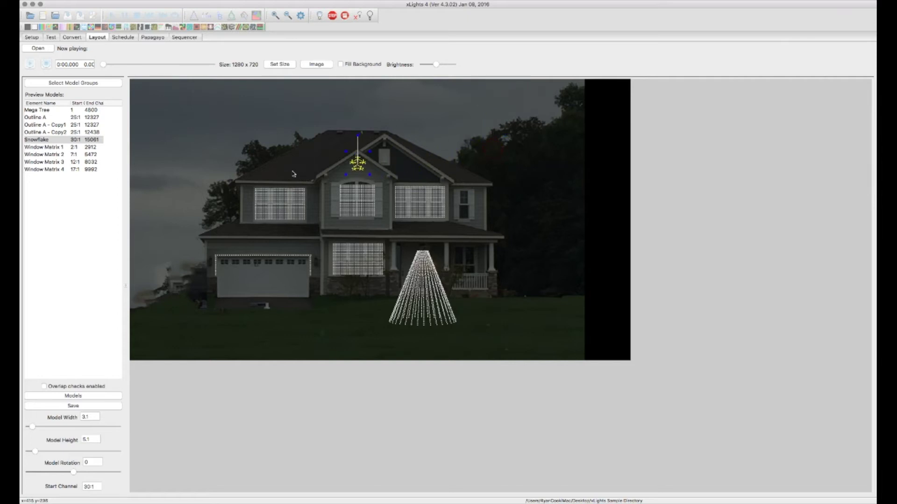
{"action": "left_click", "coordinate": [294, 173]}
{"action": "left_click", "coordinate": [357, 168]}
{"action": "left_click", "coordinate": [387, 155]}
Make two copies of the Snowflake model from the Model List
{"action": "left_click", "coordinate": [101, 397]}
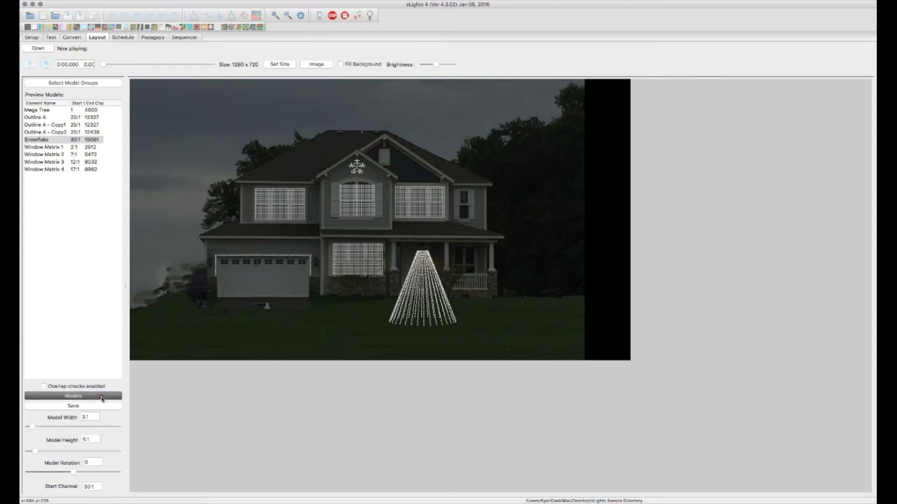
{"action": "left_click", "coordinate": [255, 150]}
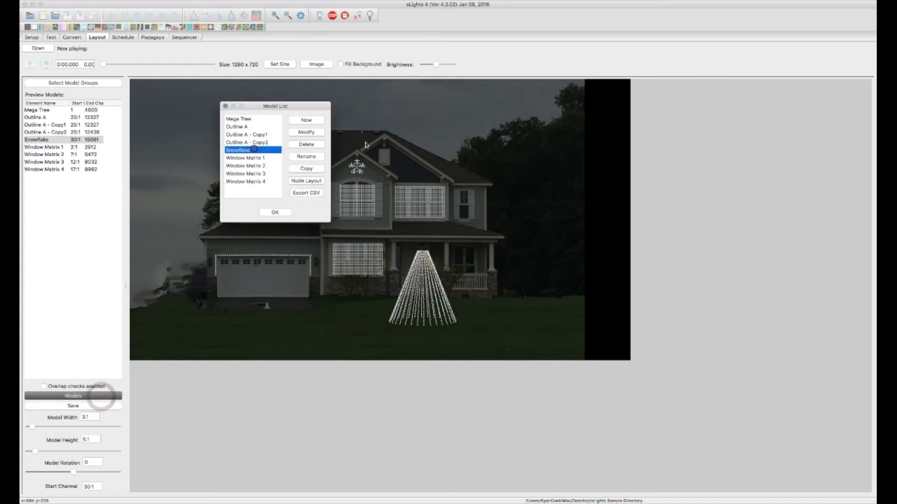
{"action": "left_click", "coordinate": [318, 170]}
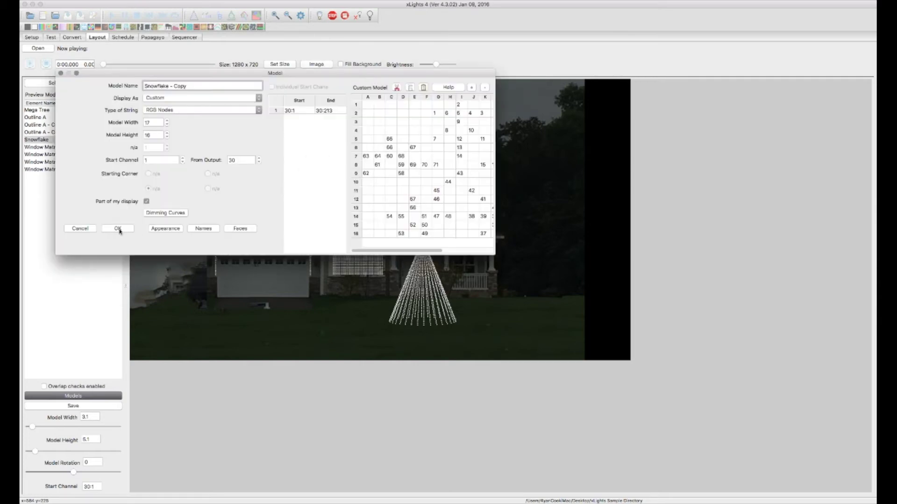
{"action": "left_click", "coordinate": [118, 228]}
{"action": "left_click", "coordinate": [305, 168]}
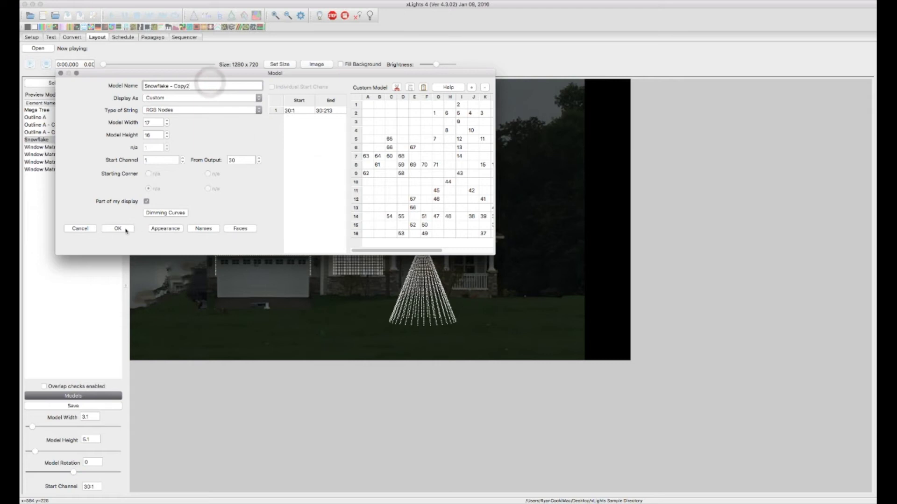
{"action": "left_click", "coordinate": [118, 229]}
{"action": "left_click", "coordinate": [273, 213]}
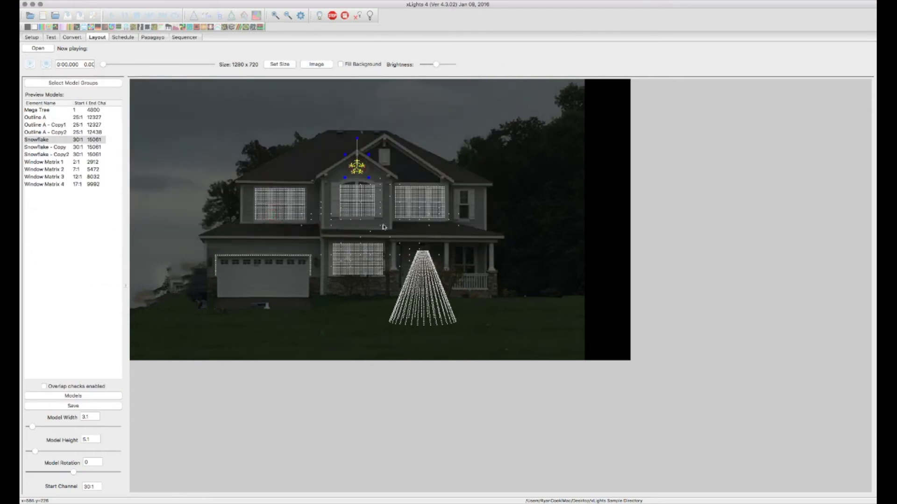
Size Snowflake - Copy to width 3.1 and height 5.1
{"action": "left_click", "coordinate": [383, 227]}
{"action": "double_click", "coordinate": [93, 418]}
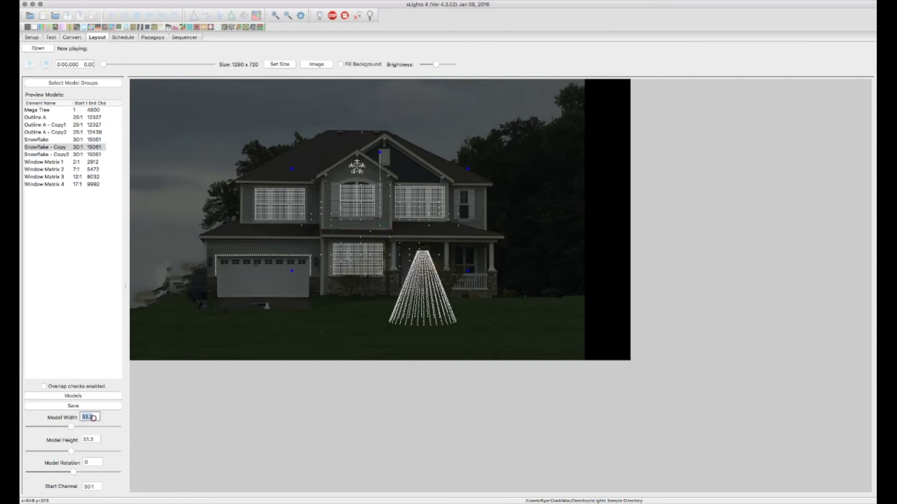
{"action": "type", "text": "3.1"}
{"action": "key", "text": "Tab"}
{"action": "key", "text": "Tab"}
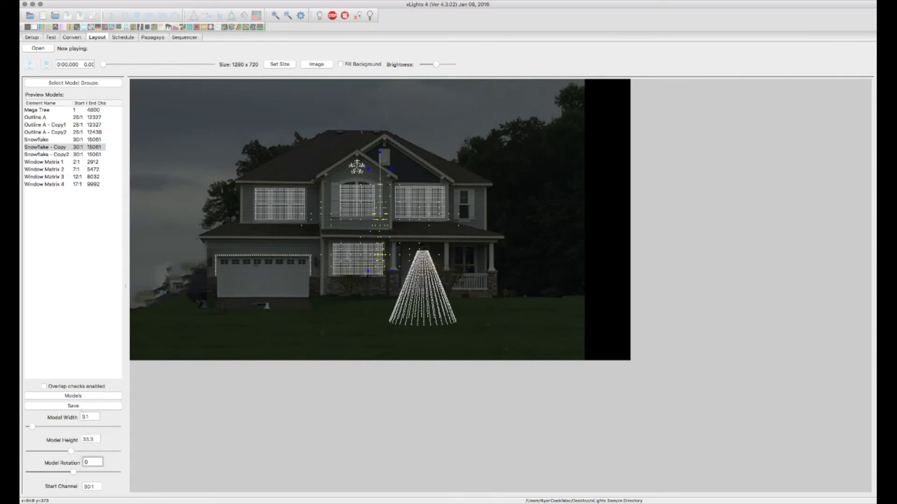
{"action": "left_click", "coordinate": [85, 440]}
{"action": "key", "text": "BackSpace"}
{"action": "key", "text": "BackSpace"}
{"action": "type", "text": "5.1"}
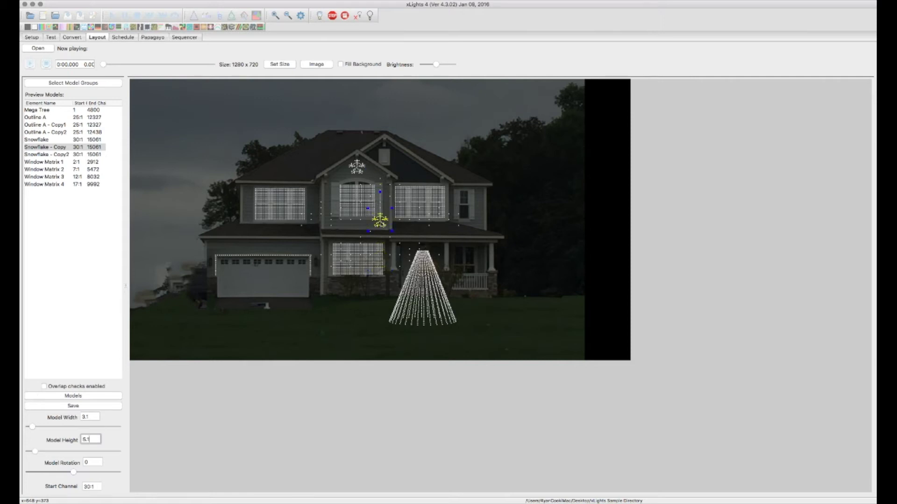
Size Snowflake - Copy2 to width 3.1 and height 5.1
{"action": "left_click", "coordinate": [381, 223]}
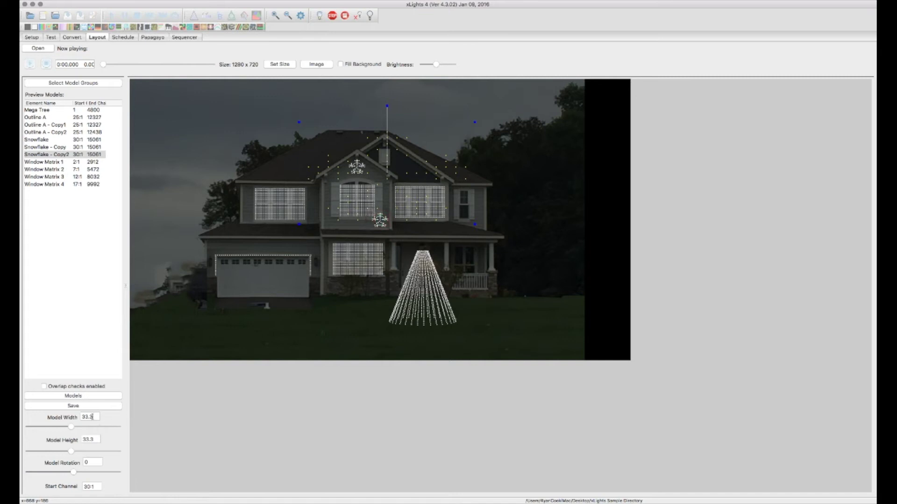
{"action": "double_click", "coordinate": [90, 417]}
{"action": "type", "text": "3.1"}
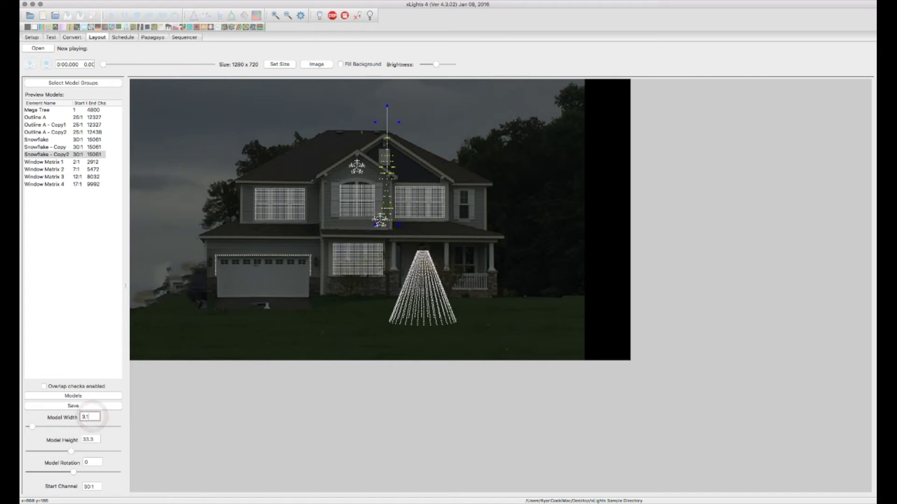
{"action": "double_click", "coordinate": [94, 439]}
{"action": "type", "text": "5"}
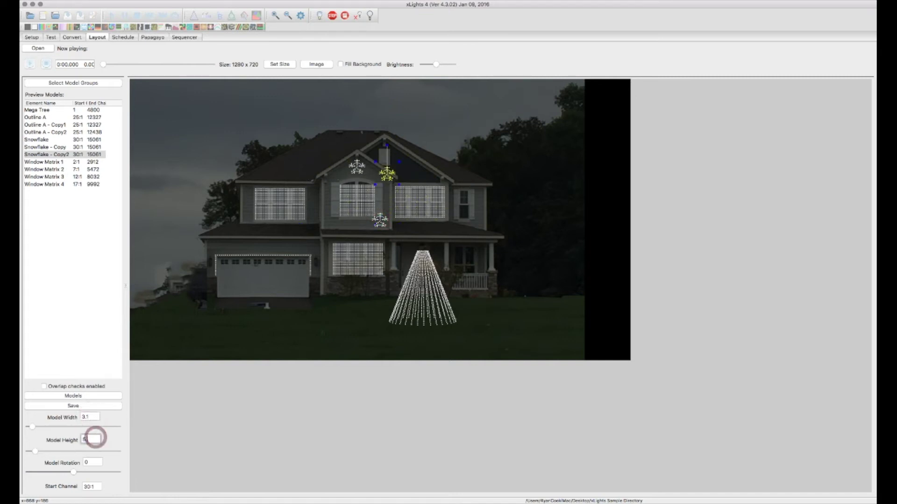
{"action": "type", "text": ".1"}
Move the snowflake copies up onto the gable beside the original
{"action": "left_click_drag", "start_coordinate": [386, 174], "coordinate": [386, 154]}
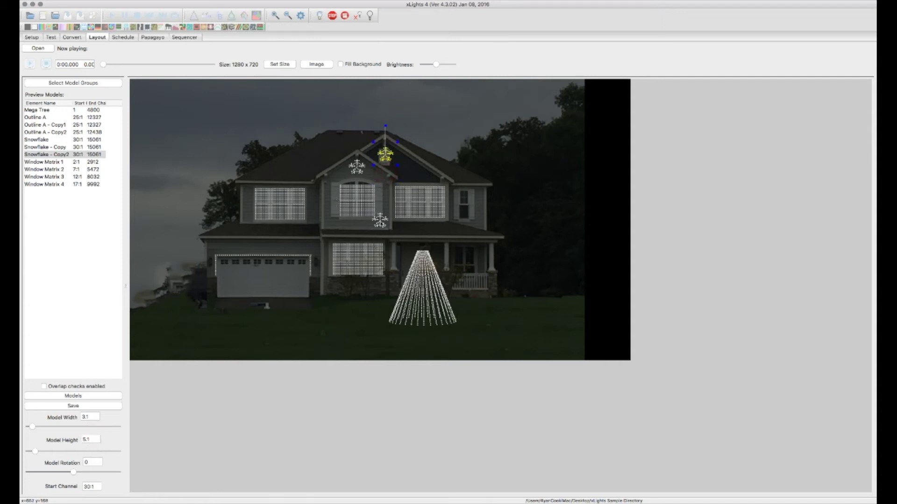
{"action": "left_click_drag", "start_coordinate": [380, 222], "coordinate": [406, 171]}
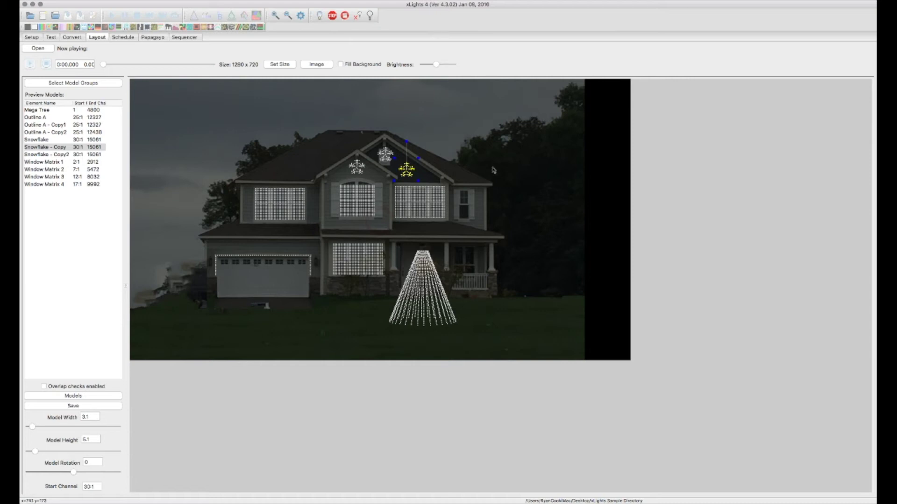
{"action": "left_click", "coordinate": [737, 162]}
{"action": "left_click", "coordinate": [76, 212]}
Check the placement of the window matrixes and Mega Tree on the house layout
{"action": "left_click", "coordinate": [356, 204]}
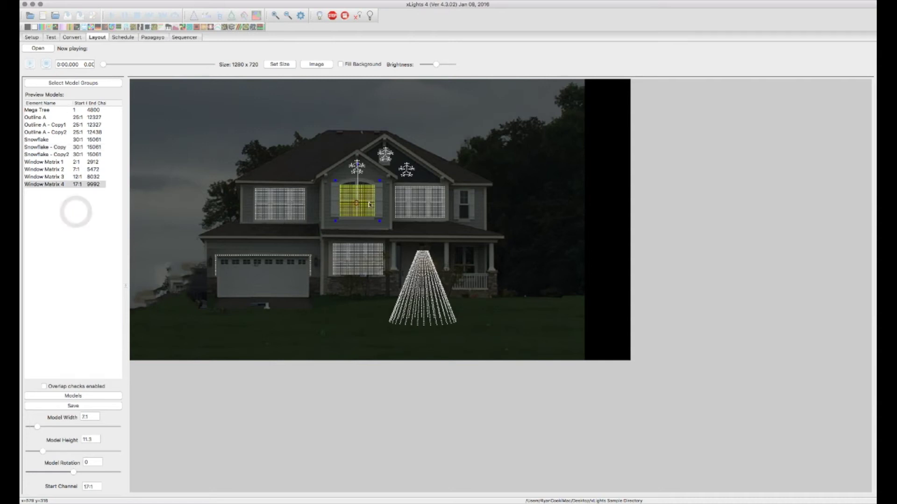
{"action": "left_click", "coordinate": [431, 200]}
{"action": "left_click", "coordinate": [359, 267]}
{"action": "left_click", "coordinate": [431, 280]}
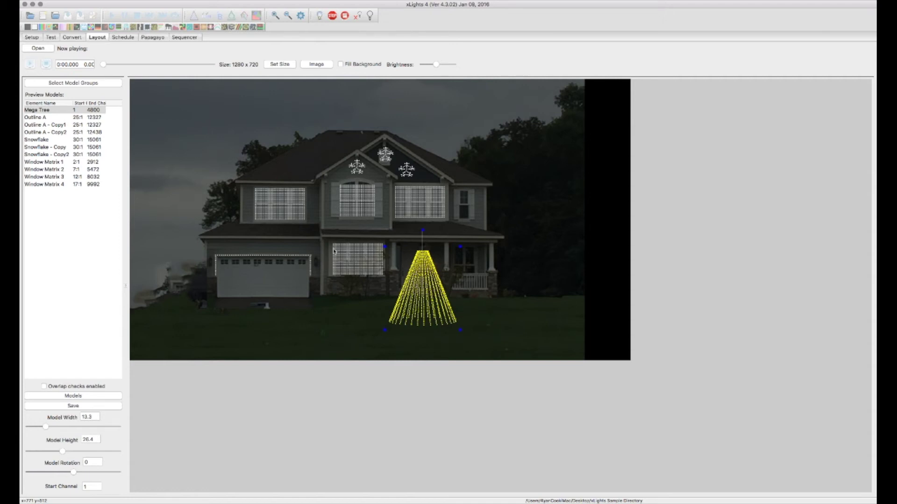
{"action": "left_click", "coordinate": [46, 220]}
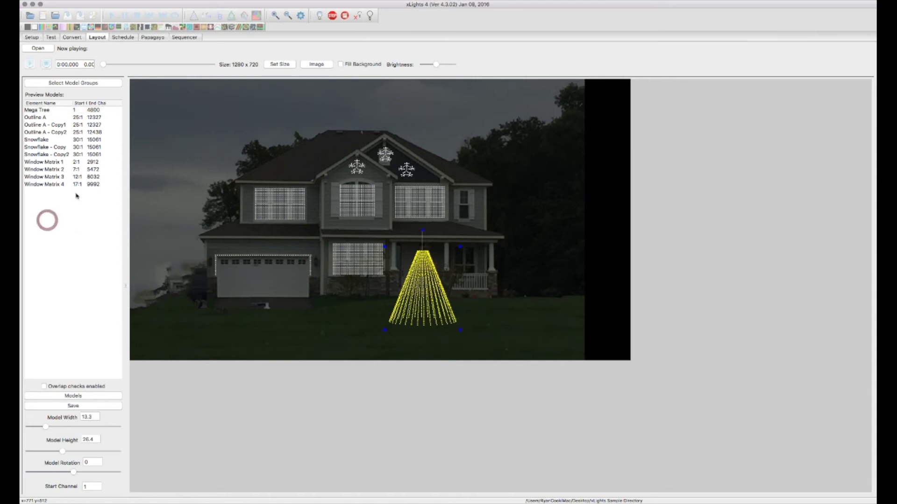
{"action": "left_click", "coordinate": [109, 84]}
Add a new model group in Edit Groups and name it Mega Tree
{"action": "left_click", "coordinate": [109, 83]}
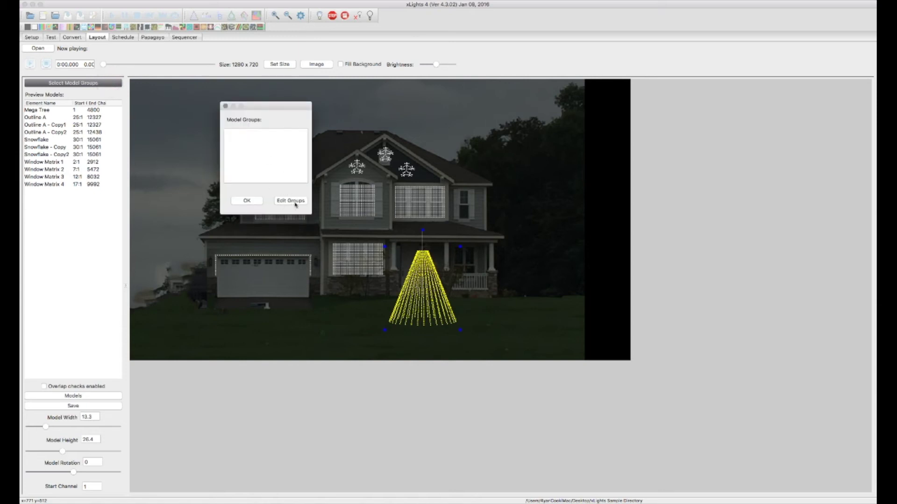
{"action": "left_click", "coordinate": [294, 202]}
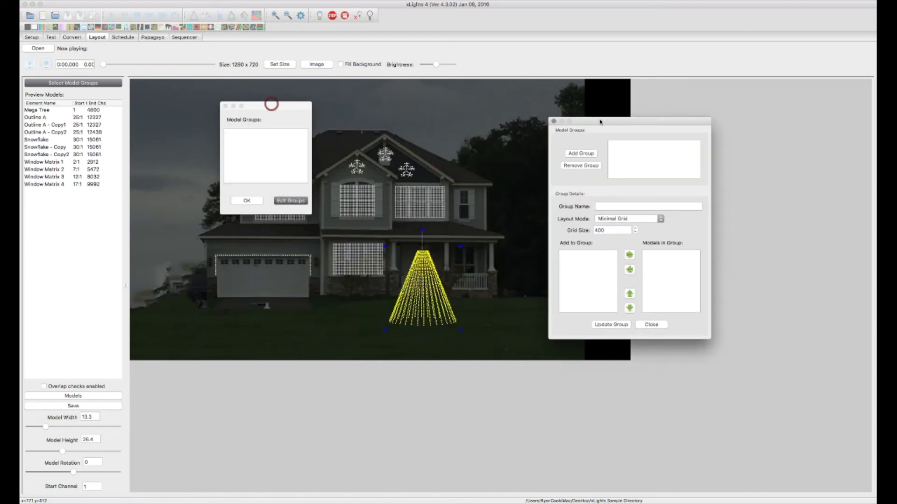
{"action": "left_click", "coordinate": [587, 154]}
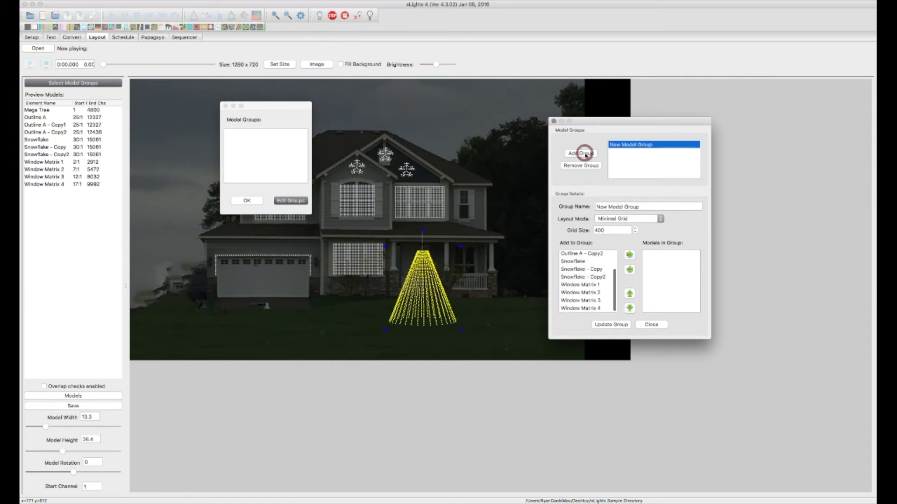
{"action": "left_click", "coordinate": [653, 207]}
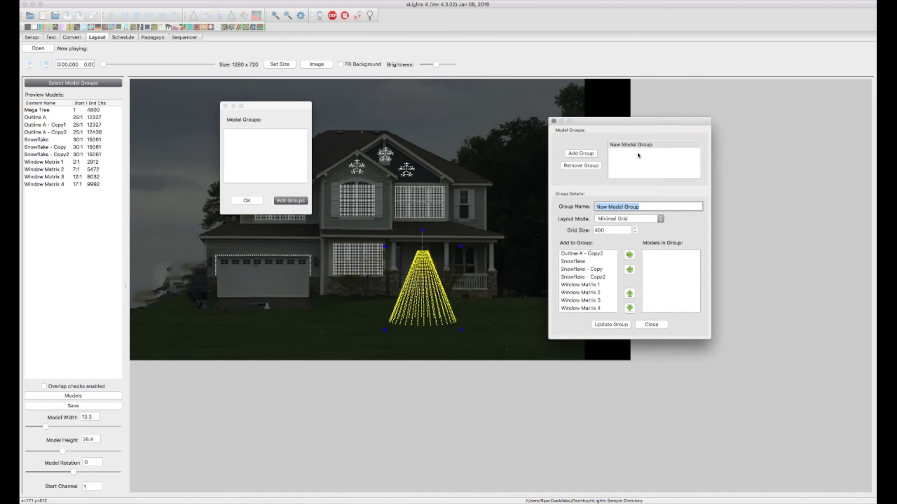
{"action": "type", "text": "Mo"}
Set the group layout to Grid as per preview, add the Mega Tree model, and update the group
{"action": "left_click", "coordinate": [620, 218]}
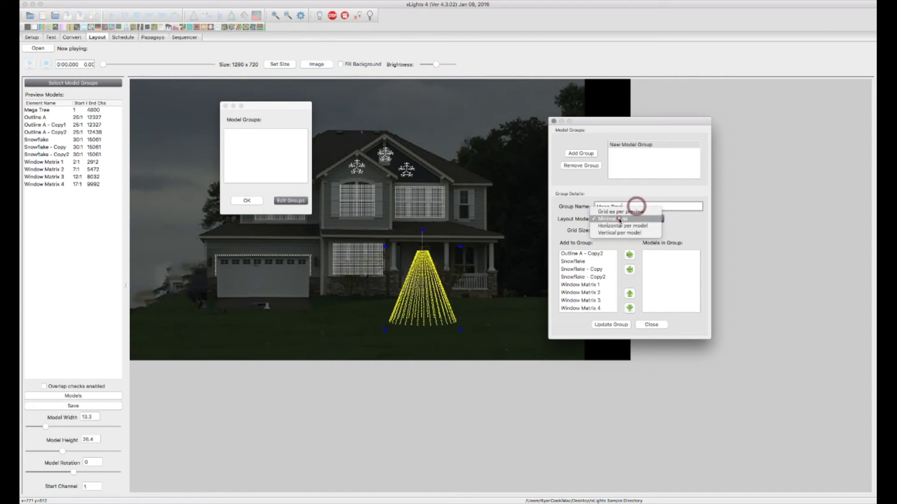
{"action": "left_click", "coordinate": [646, 213]}
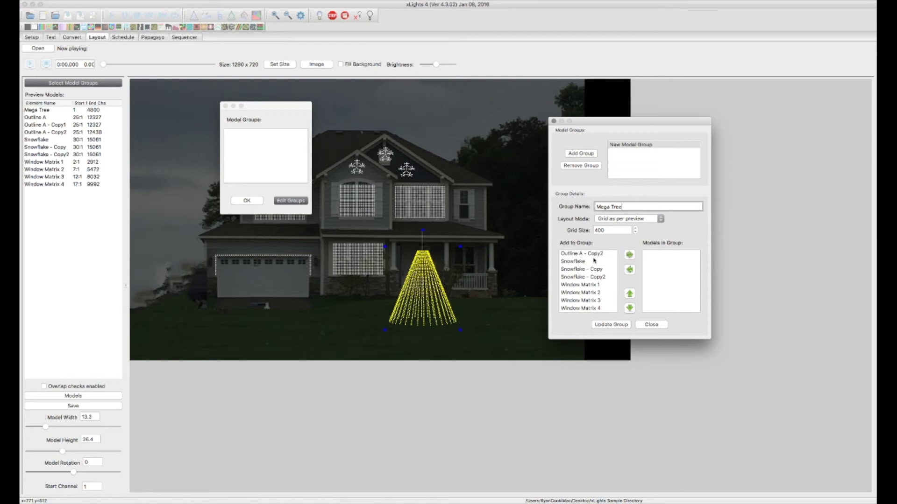
{"action": "scroll", "coordinate": [610, 276], "scroll_direction": "up", "scroll_amount": 3}
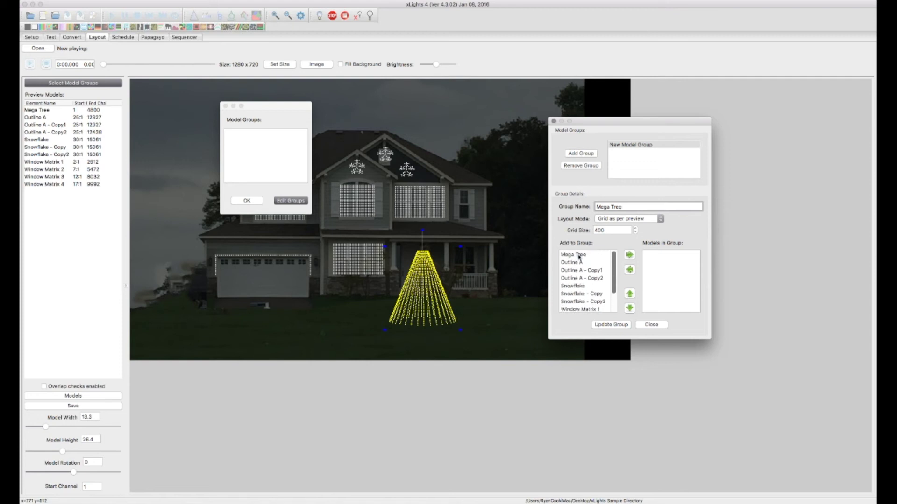
{"action": "left_click", "coordinate": [574, 255]}
{"action": "left_click", "coordinate": [630, 255]}
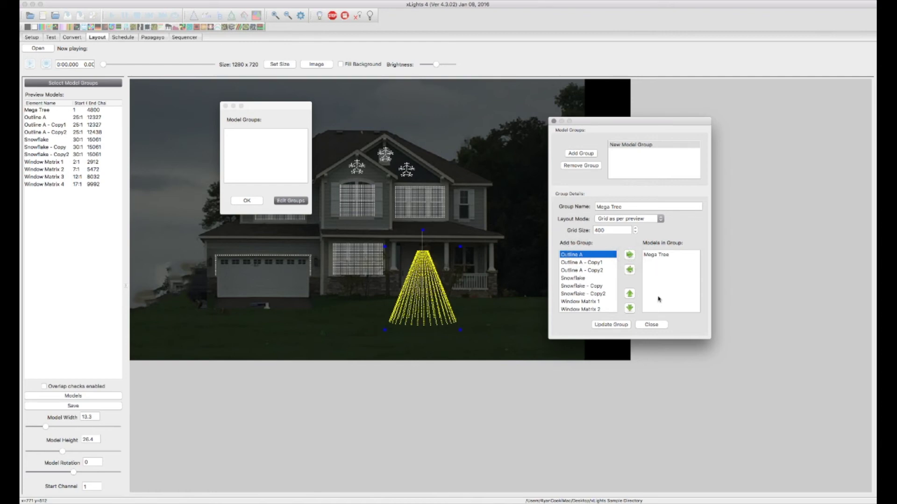
{"action": "left_click", "coordinate": [621, 325]}
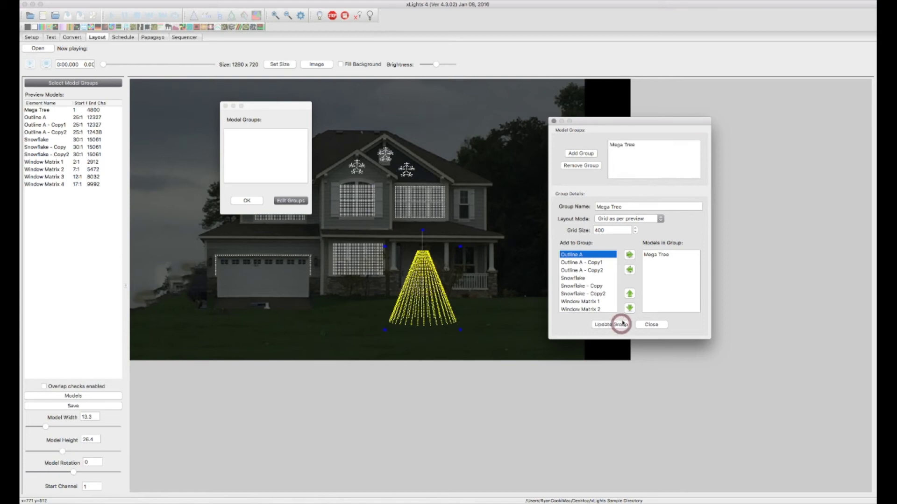
Create a group named Outlines with Grid as per preview, holding Outline A, Copy1 and Copy2
{"action": "left_click", "coordinate": [592, 154]}
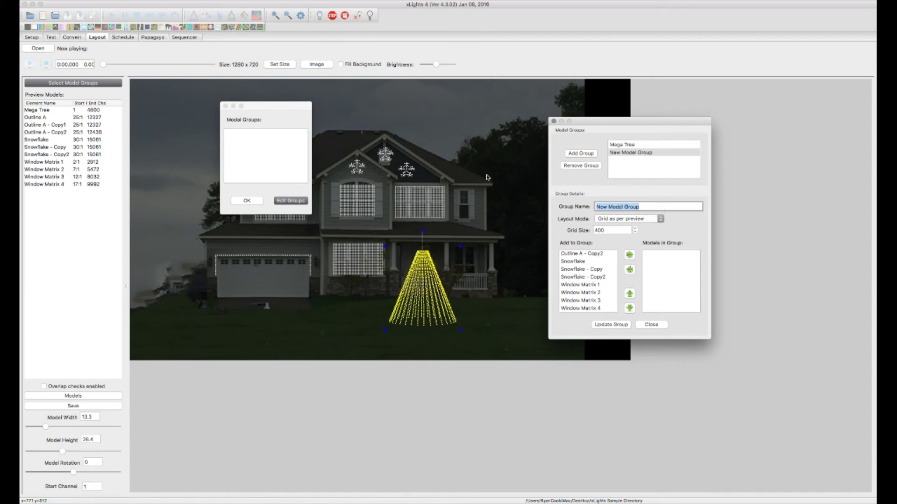
{"action": "type", "text": "Outlines"}
{"action": "left_click", "coordinate": [624, 220]}
{"action": "left_click", "coordinate": [623, 218]}
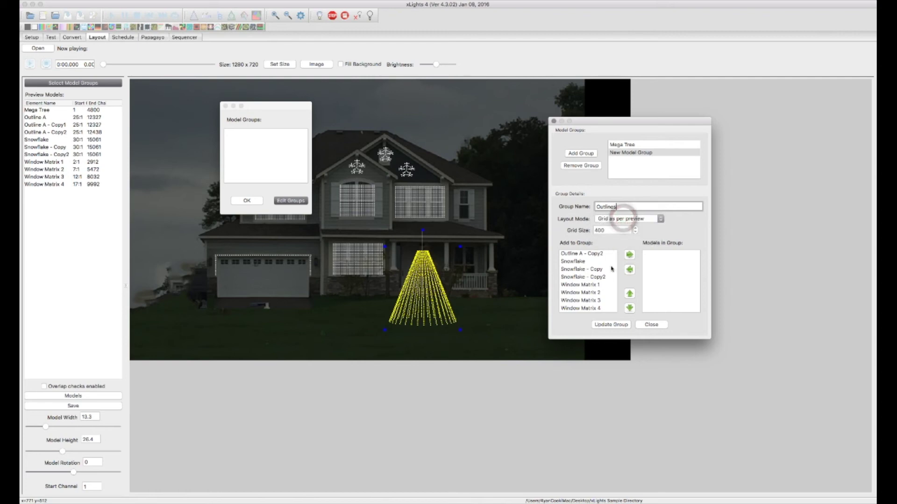
{"action": "scroll", "coordinate": [588, 281], "scroll_direction": "up", "scroll_amount": 3}
{"action": "left_click", "coordinate": [593, 263]}
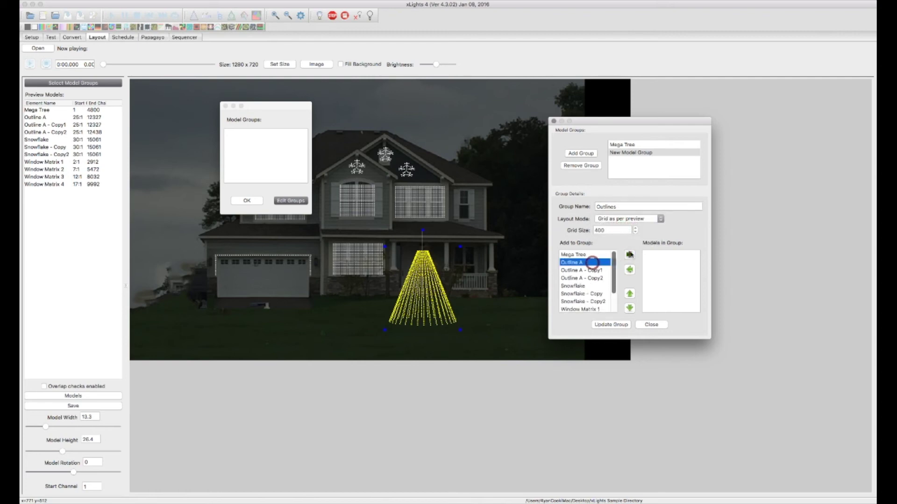
{"action": "left_click", "coordinate": [629, 255]}
{"action": "left_click", "coordinate": [630, 254]}
{"action": "left_click", "coordinate": [629, 255]}
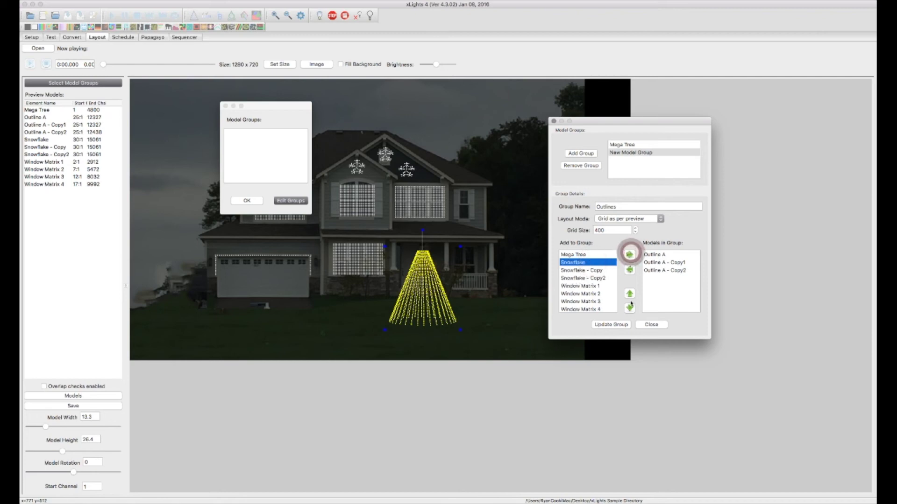
Update the Outlines group and start naming the next group 'Snow'
{"action": "left_click", "coordinate": [624, 325]}
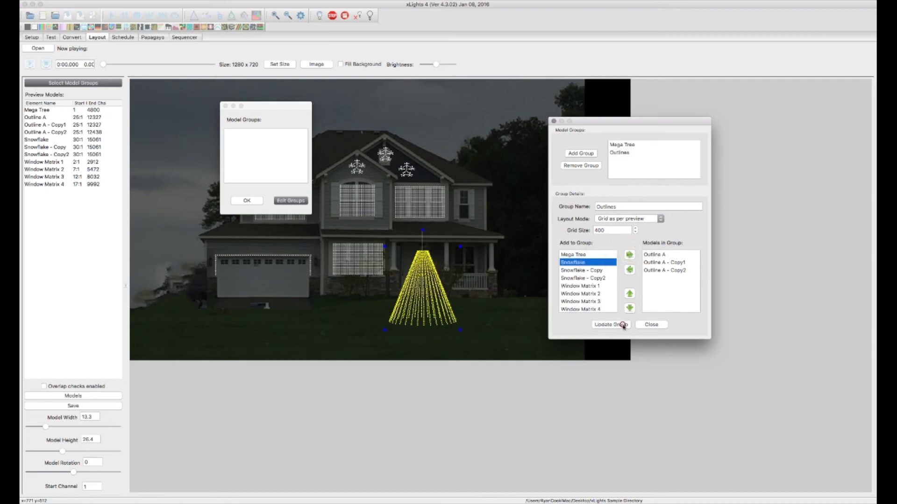
{"action": "left_click", "coordinate": [638, 207]}
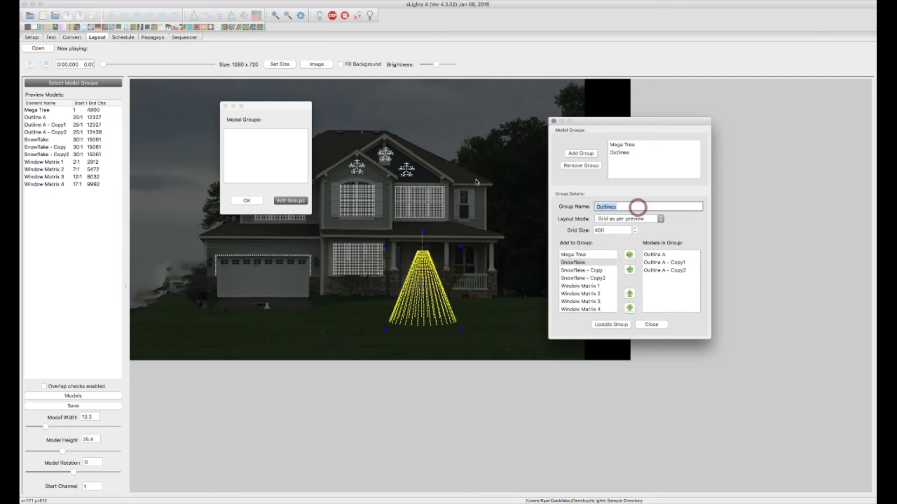
{"action": "type", "text": "Snowflakes"}
Show only the Mega Tree and Outlines group models in the preview and inspect Outline A - Copy2
{"action": "left_click", "coordinate": [650, 325]}
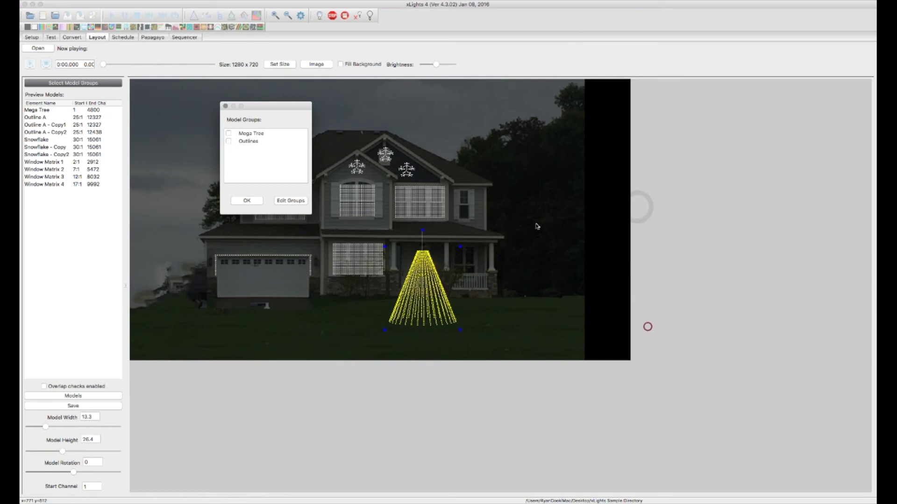
{"action": "left_click", "coordinate": [249, 200]}
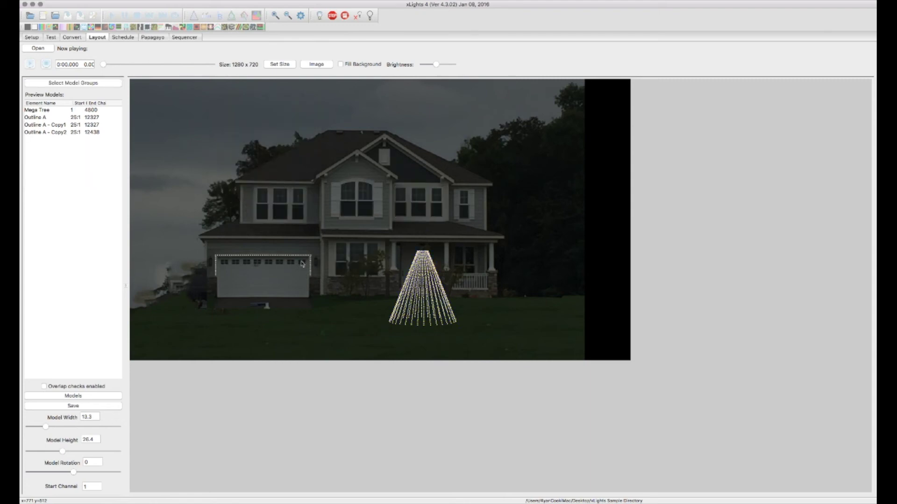
{"action": "left_click", "coordinate": [301, 259]}
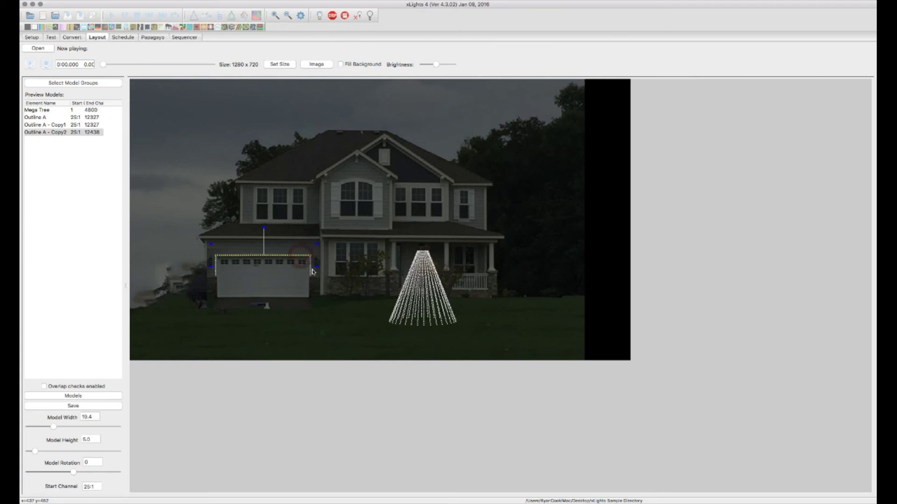
{"action": "left_click", "coordinate": [63, 175]}
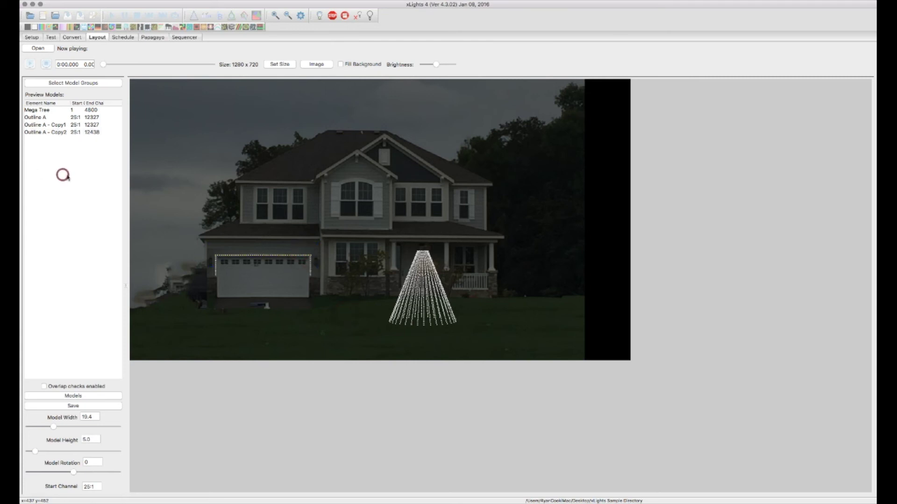
{"action": "left_click", "coordinate": [107, 84]}
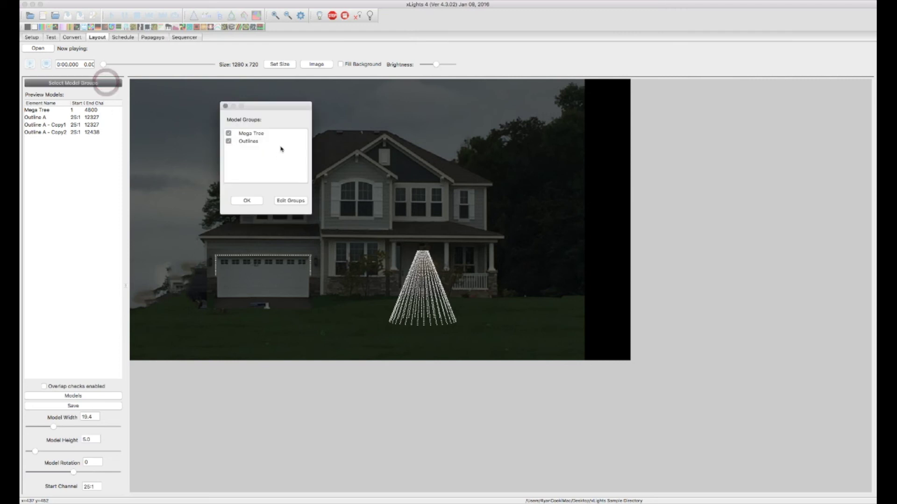
Open the group editor from the Model Groups dialog
{"action": "left_click", "coordinate": [263, 135]}
{"action": "left_click", "coordinate": [267, 158]}
{"action": "left_click", "coordinate": [290, 202]}
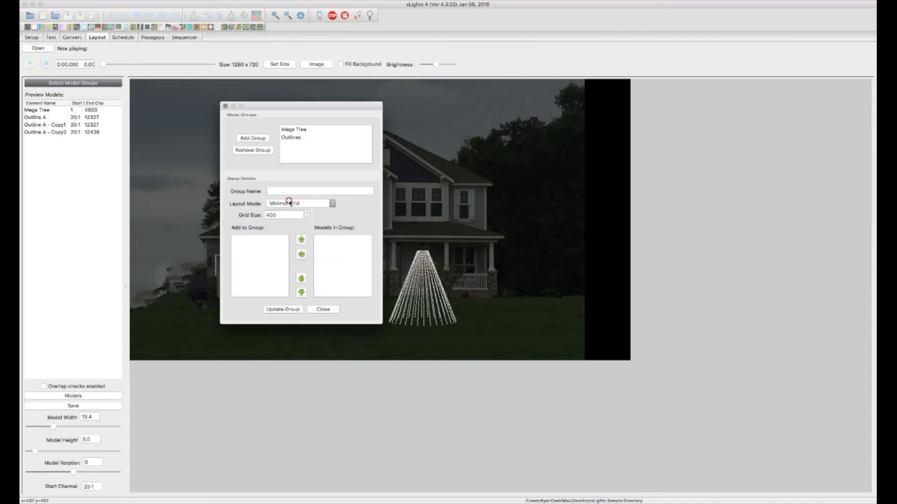
Create a Snowflakes group containing the three Snowflake models
{"action": "left_click", "coordinate": [266, 139]}
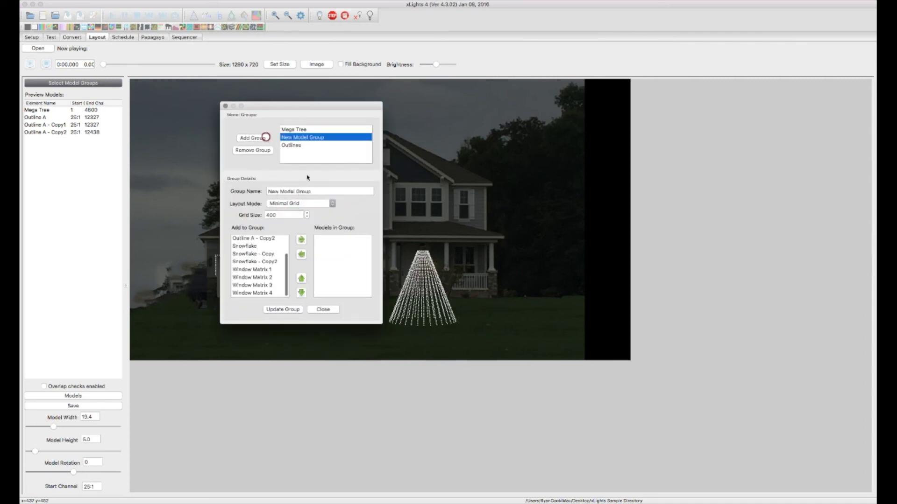
{"action": "left_click", "coordinate": [318, 191]}
{"action": "type", "text": "Snowflakes"}
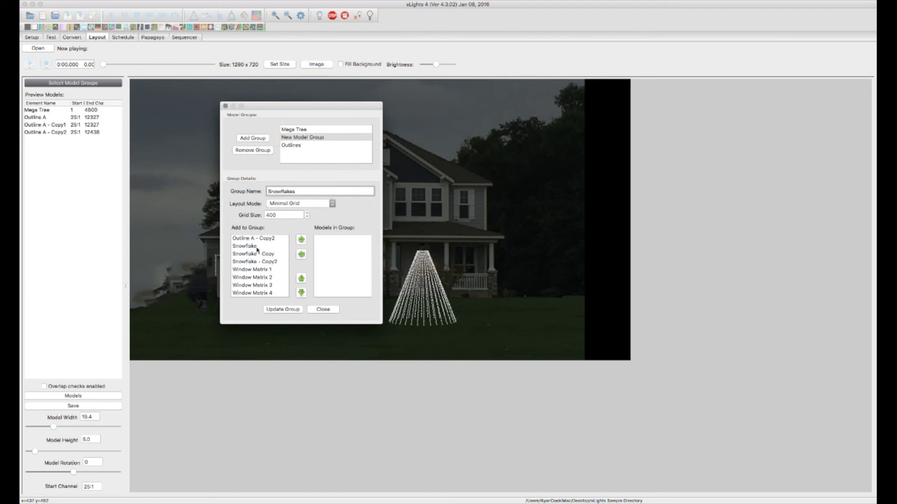
{"action": "left_click", "coordinate": [273, 246]}
{"action": "left_click", "coordinate": [302, 240]}
{"action": "left_click", "coordinate": [302, 239]}
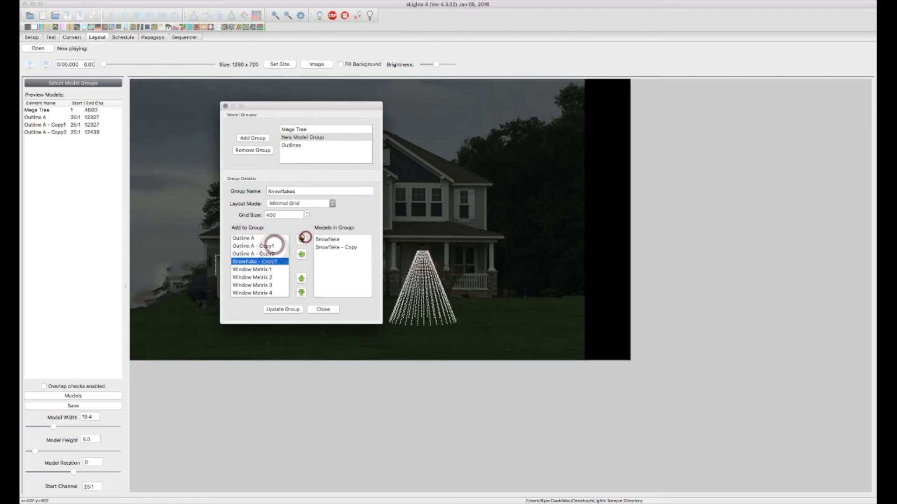
{"action": "left_click", "coordinate": [302, 239]}
{"action": "left_click", "coordinate": [283, 309]}
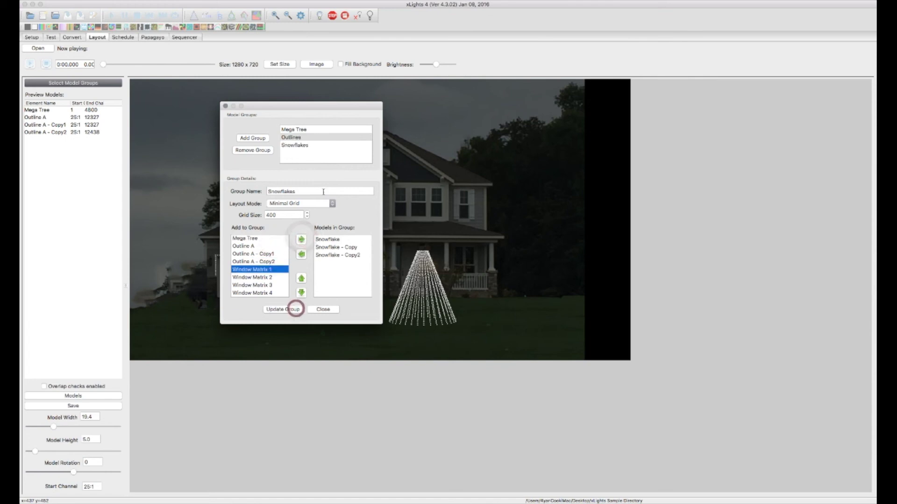
Rename the next group starting with 'Wi' and set its layout to Grid as per preview
{"action": "left_click", "coordinate": [316, 192]}
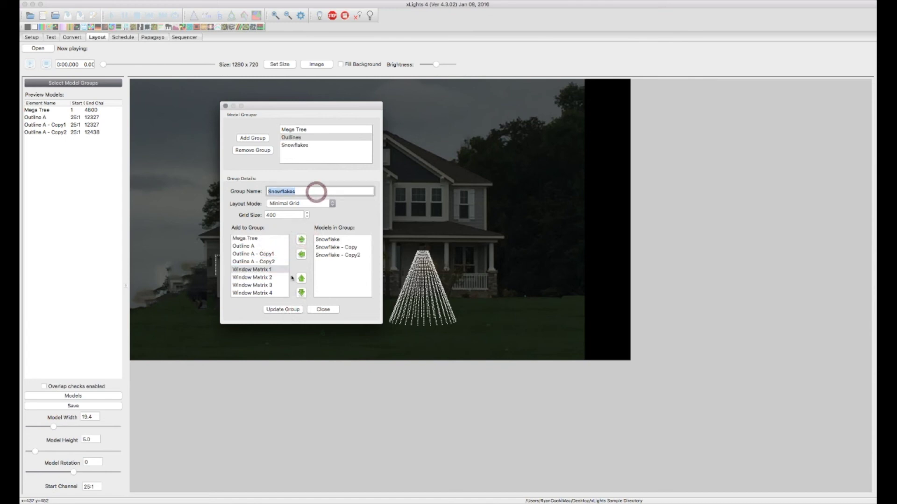
{"action": "type", "text": "Window Matrix"}
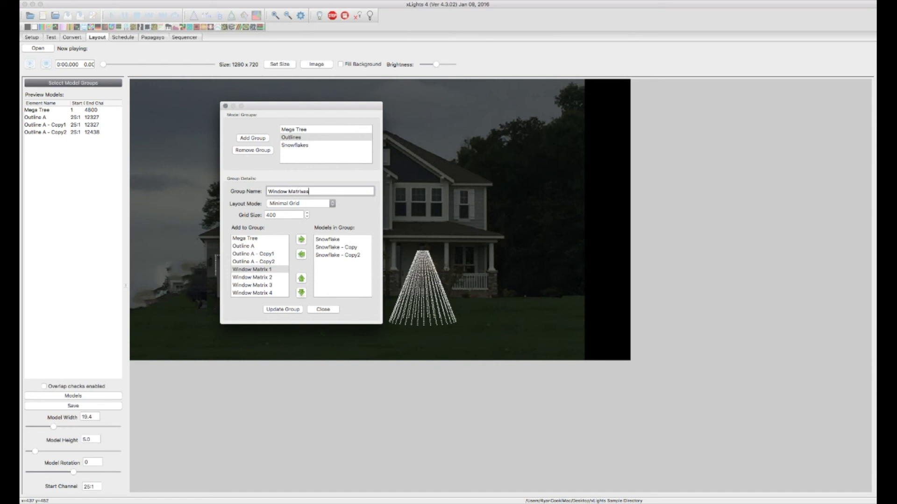
{"action": "left_click", "coordinate": [311, 203]}
{"action": "left_click", "coordinate": [311, 197]}
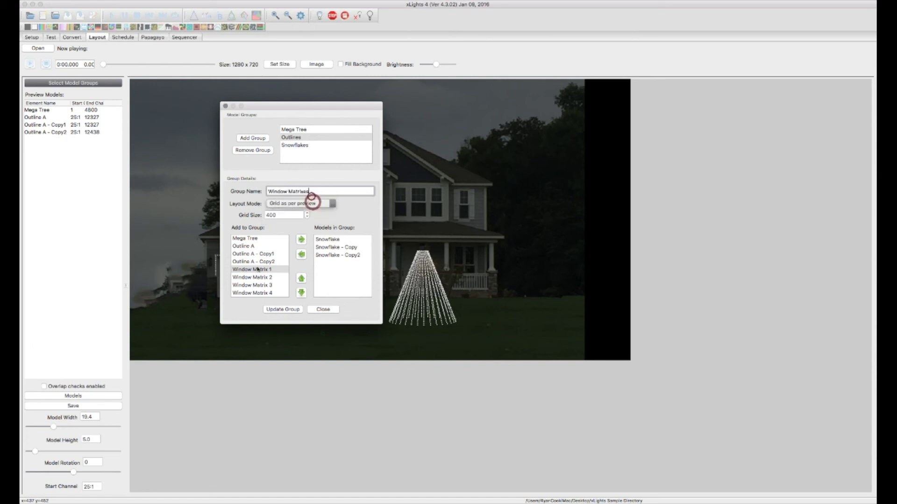
Add Window Matrix 1 and 2, remove them again, and add a new empty model group
{"action": "left_click", "coordinate": [269, 269]}
{"action": "left_click", "coordinate": [301, 240]}
{"action": "left_click", "coordinate": [267, 270]}
{"action": "left_click", "coordinate": [301, 240]}
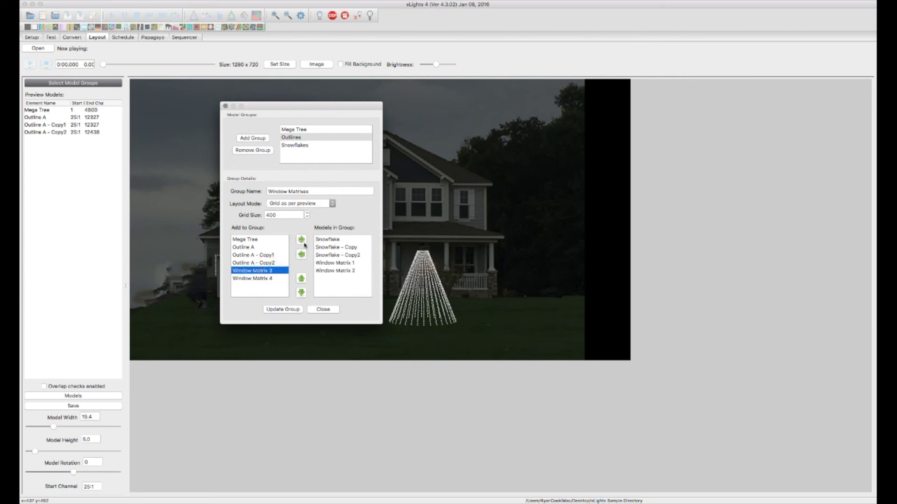
{"action": "left_click", "coordinate": [301, 255]}
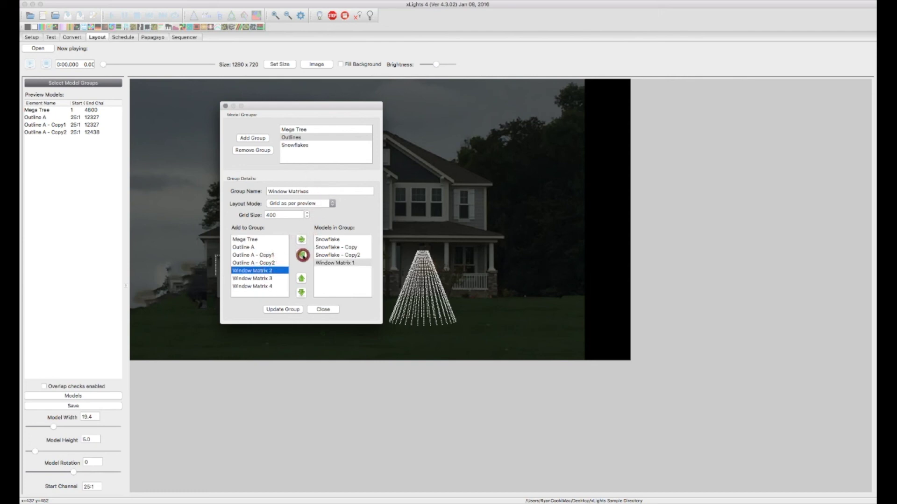
{"action": "left_click", "coordinate": [301, 255]}
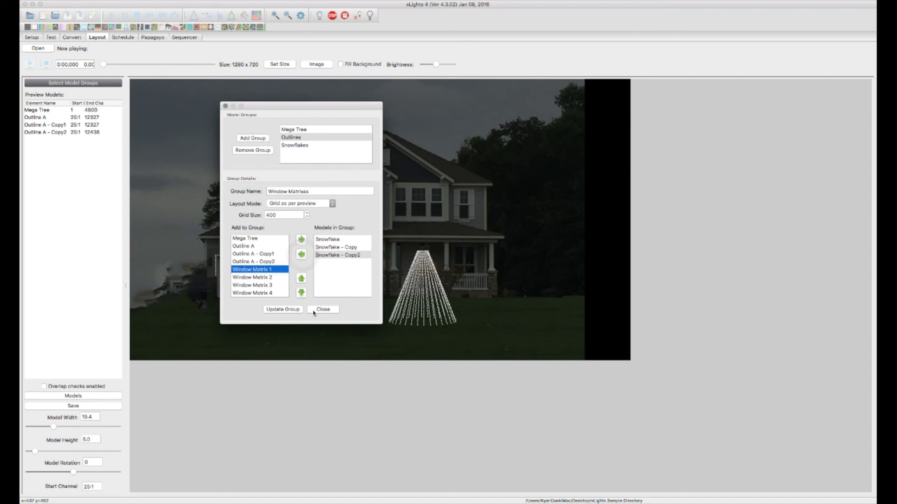
{"action": "left_click", "coordinate": [264, 137]}
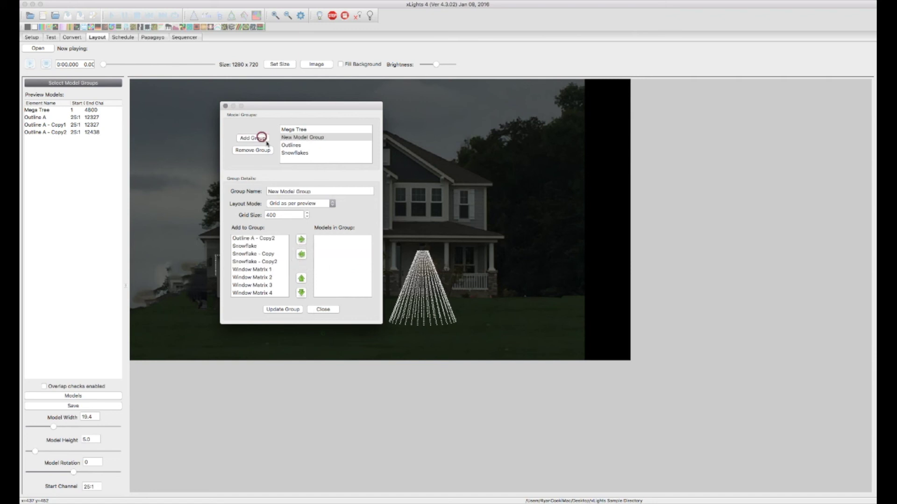
Review the members of the Mega Tree, Outlines and Snowflakes groups
{"action": "left_click", "coordinate": [305, 137]}
{"action": "left_click", "coordinate": [302, 128]}
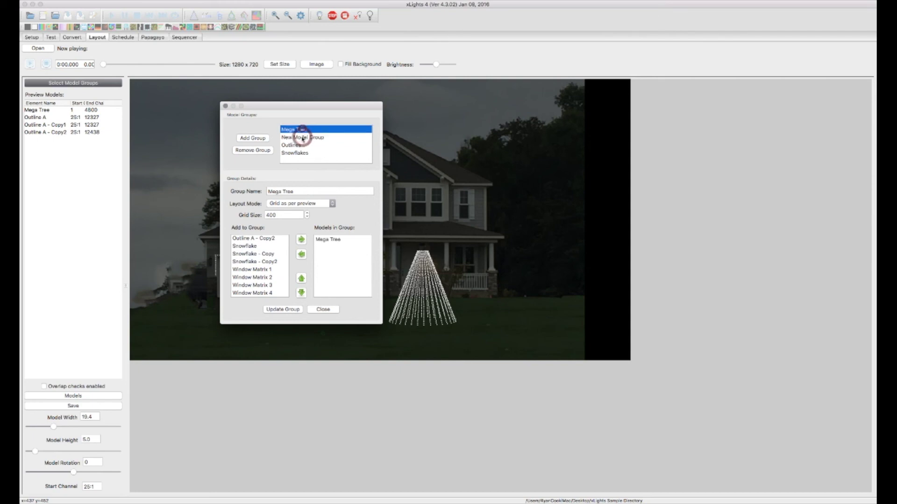
{"action": "left_click", "coordinate": [301, 136]}
{"action": "left_click", "coordinate": [290, 146]}
{"action": "left_click", "coordinate": [293, 153]}
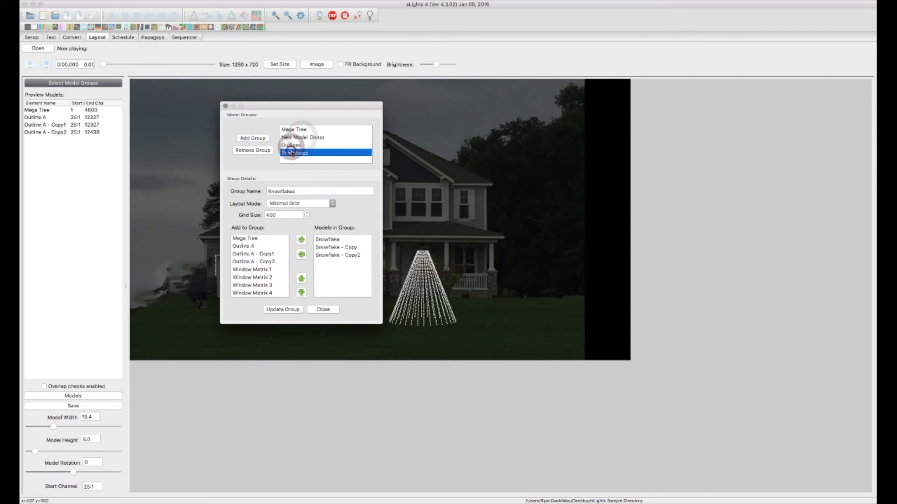
{"action": "left_click", "coordinate": [291, 145]}
{"action": "left_click", "coordinate": [303, 137]}
Create the Window Matrixes group with Window Matrix 1 through 4, then add another new group
{"action": "left_click", "coordinate": [323, 191]}
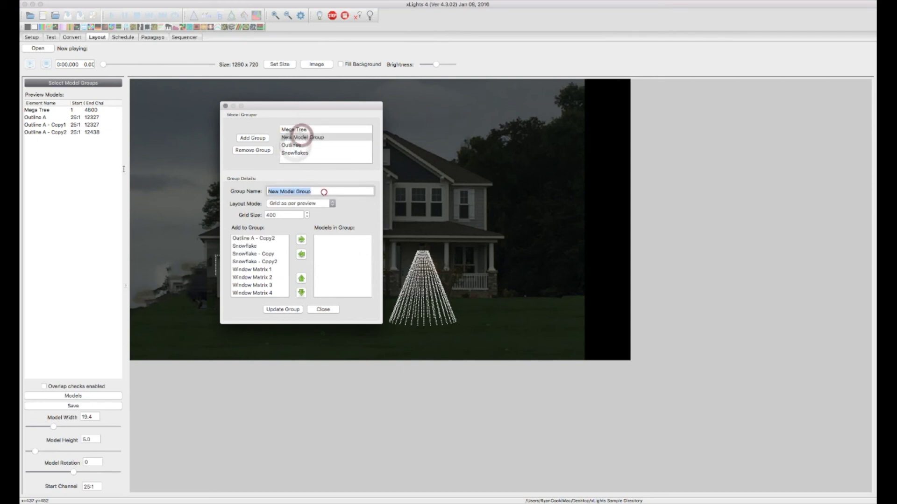
{"action": "type", "text": "Window Matrixes"}
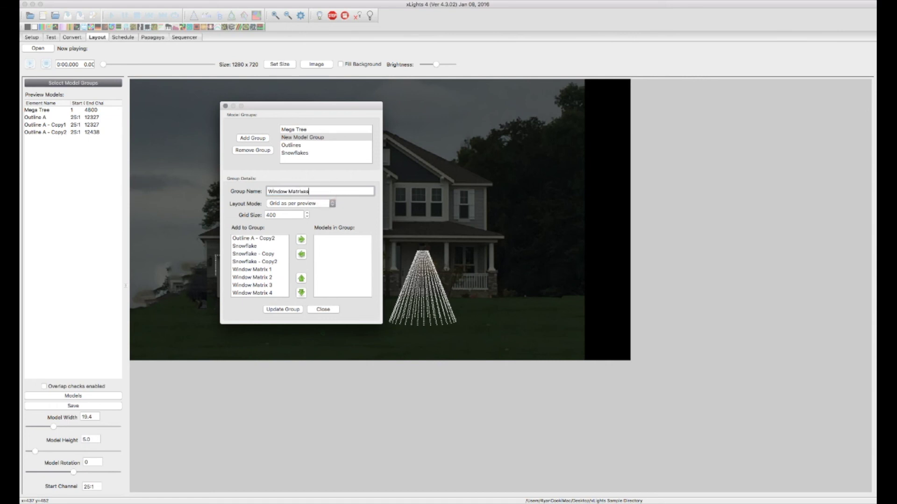
{"action": "left_click", "coordinate": [272, 270]}
{"action": "left_click", "coordinate": [301, 239]}
{"action": "left_click", "coordinate": [301, 239]}
{"action": "left_click", "coordinate": [301, 239]}
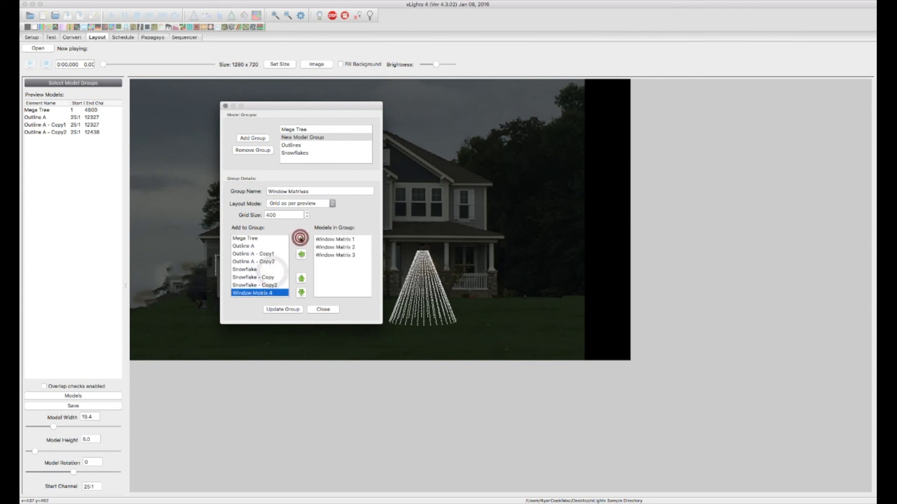
{"action": "left_click", "coordinate": [301, 239]}
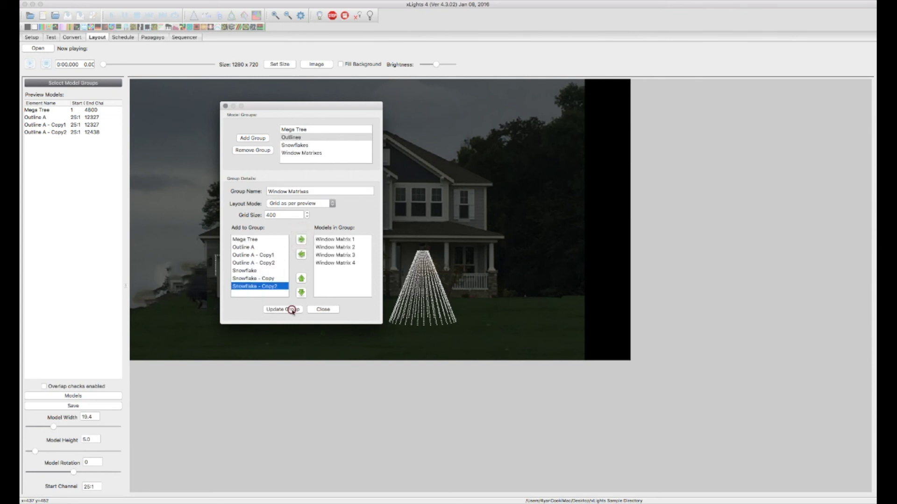
{"action": "left_click", "coordinate": [293, 310]}
{"action": "left_click", "coordinate": [314, 160]}
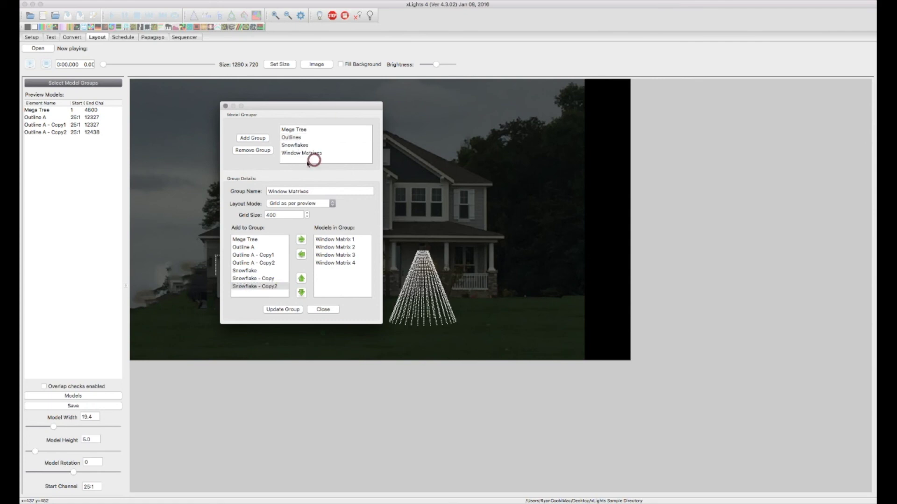
{"action": "left_click", "coordinate": [255, 141]}
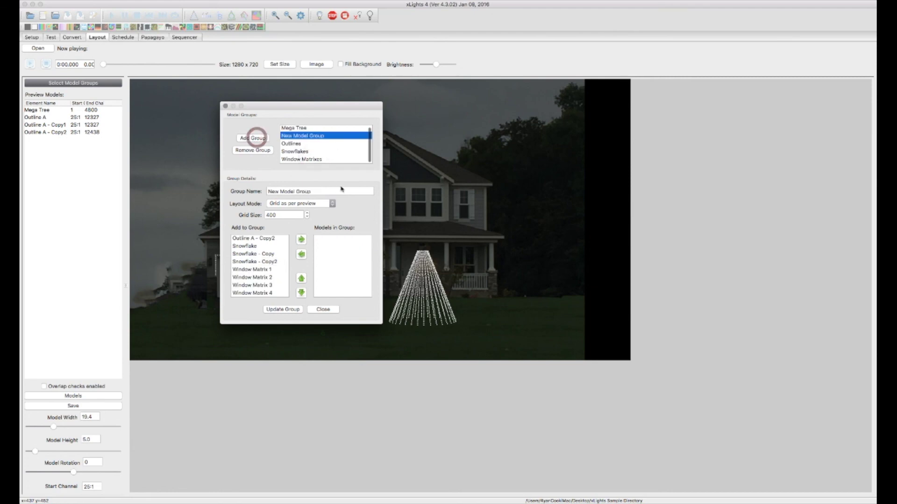
Name the group Whole House and add every model from Mega Tree to Window Matrix 4
{"action": "left_click", "coordinate": [344, 191]}
{"action": "type", "text": "Whole W"}
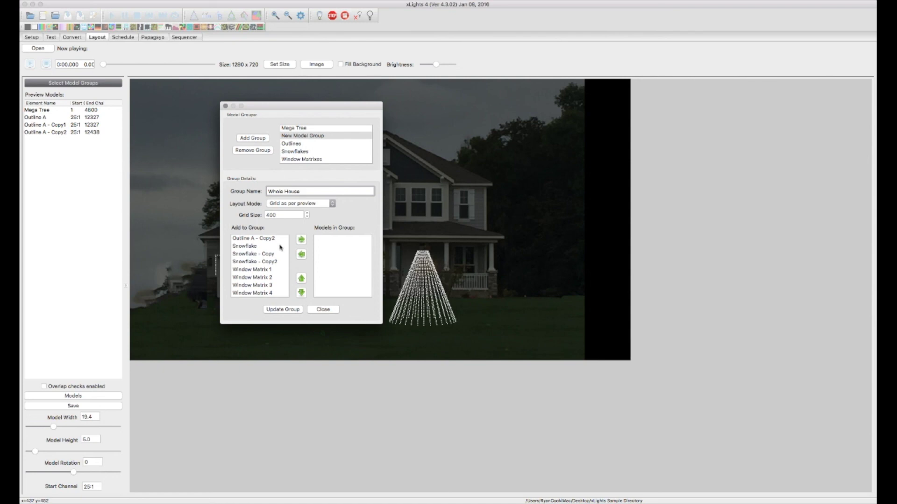
{"action": "scroll", "coordinate": [280, 248], "scroll_direction": "up", "scroll_amount": 3}
{"action": "left_click", "coordinate": [256, 238]}
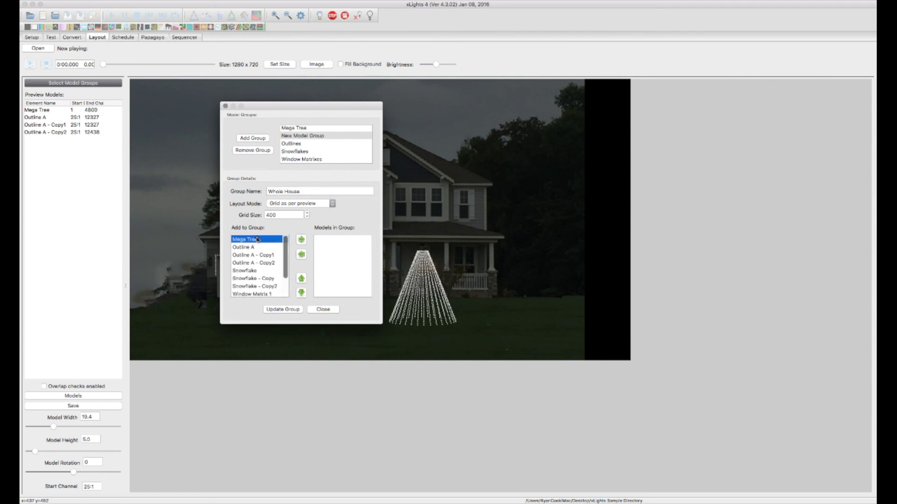
{"action": "left_click", "coordinate": [301, 237]}
{"action": "left_click", "coordinate": [301, 237]}
{"action": "left_click", "coordinate": [301, 237]}
{"action": "left_click", "coordinate": [300, 237]}
{"action": "left_click", "coordinate": [300, 237]}
{"action": "left_click", "coordinate": [301, 237]}
{"action": "left_click", "coordinate": [300, 237]}
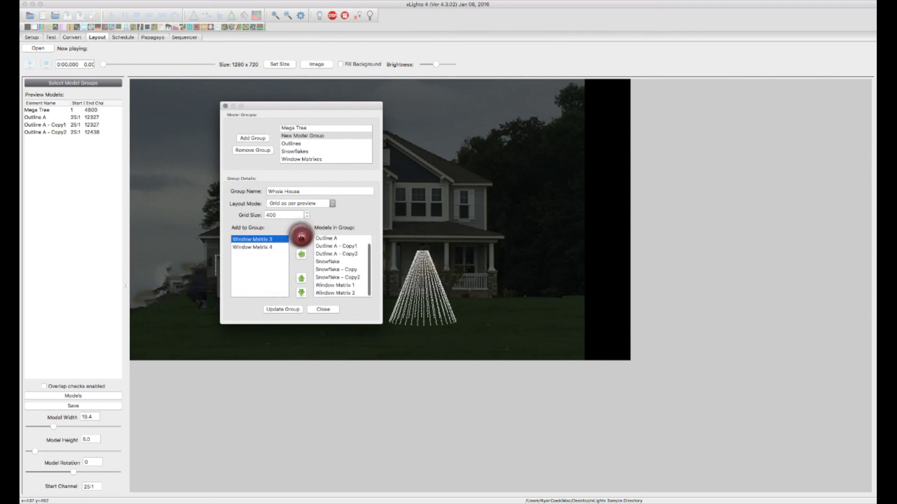
{"action": "left_click", "coordinate": [301, 237]}
{"action": "left_click", "coordinate": [301, 237]}
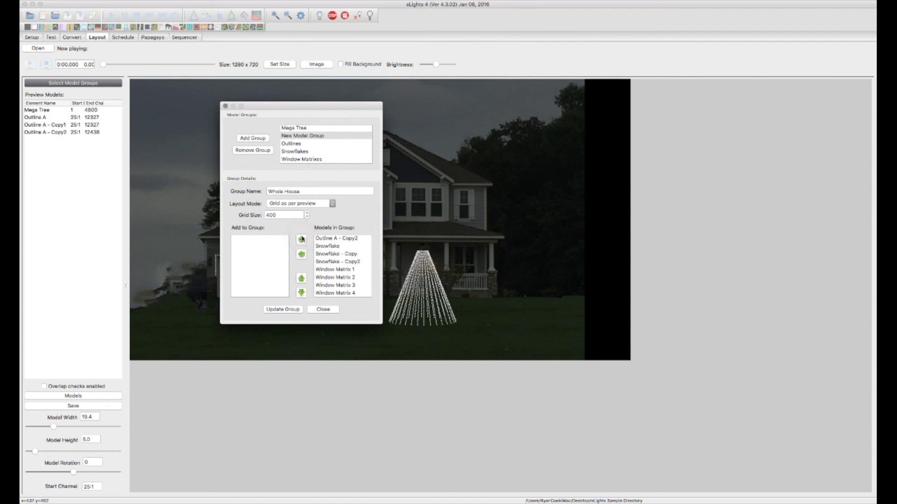
{"action": "left_click", "coordinate": [283, 310]}
Tick the Snowflakes, Whole House and Window Matrixes groups and apply them to the preview
{"action": "left_click", "coordinate": [326, 310]}
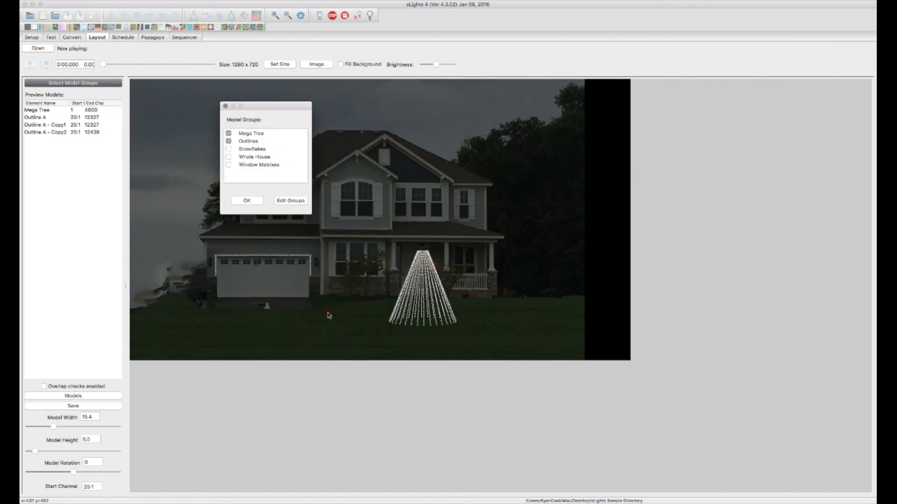
{"action": "left_click", "coordinate": [228, 148]}
{"action": "left_click", "coordinate": [228, 157]}
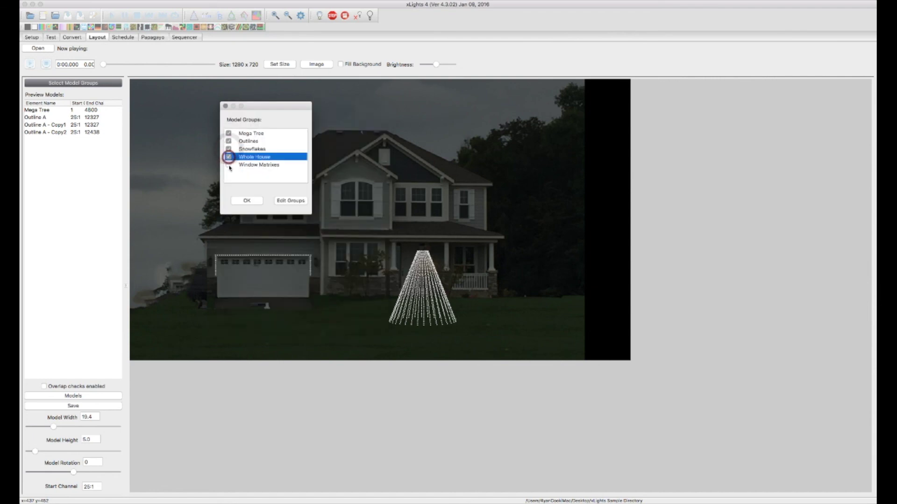
{"action": "left_click", "coordinate": [229, 165]}
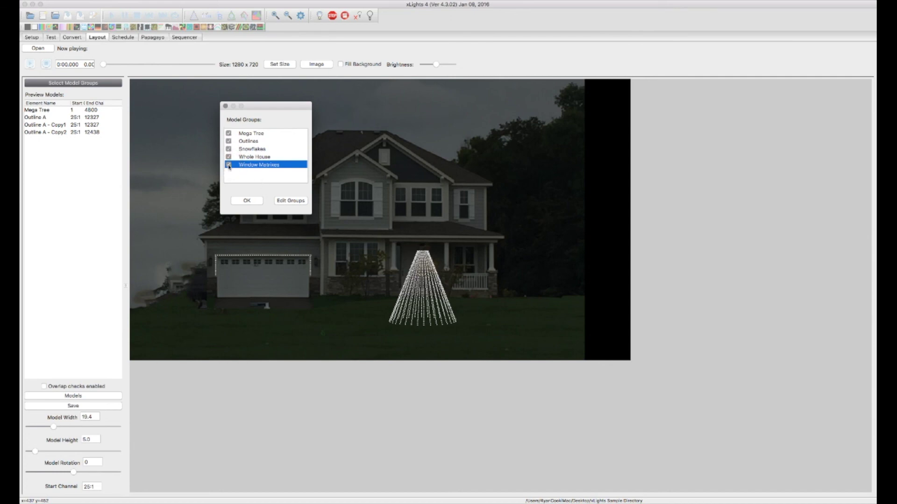
{"action": "left_click", "coordinate": [71, 161]}
{"action": "left_click", "coordinate": [259, 201]}
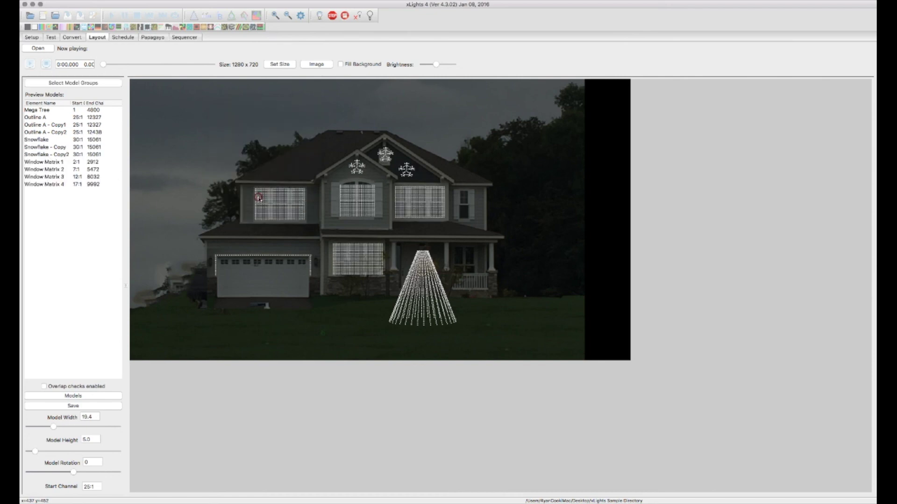
Save the house preview layout with all five model groups
{"action": "left_click", "coordinate": [88, 408]}
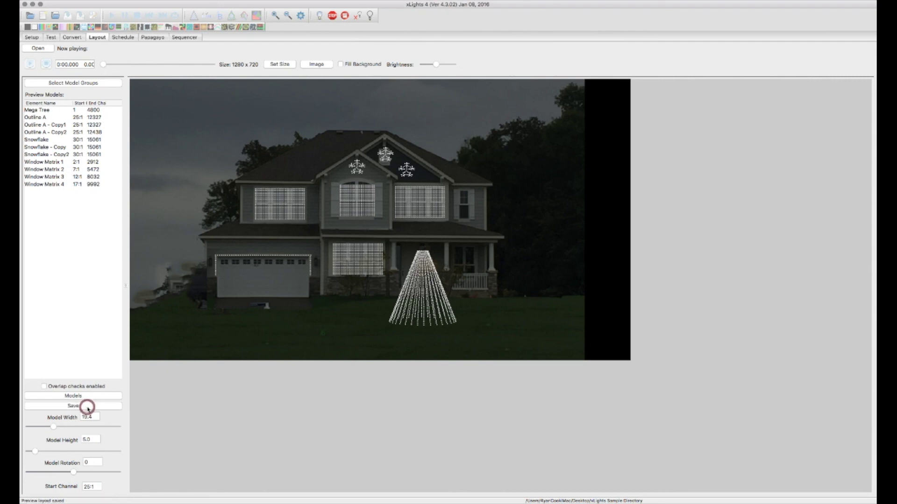